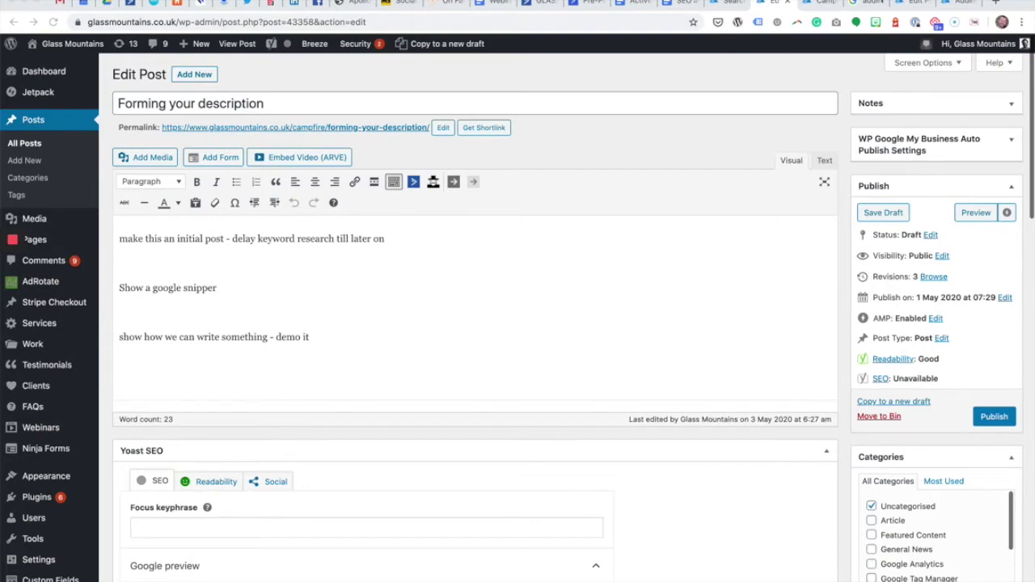
Examine the blog's "Adding notes to WP-ADMIN" article card and its listing in the Google results for "adding notes to wp-admin".
click(862, 6)
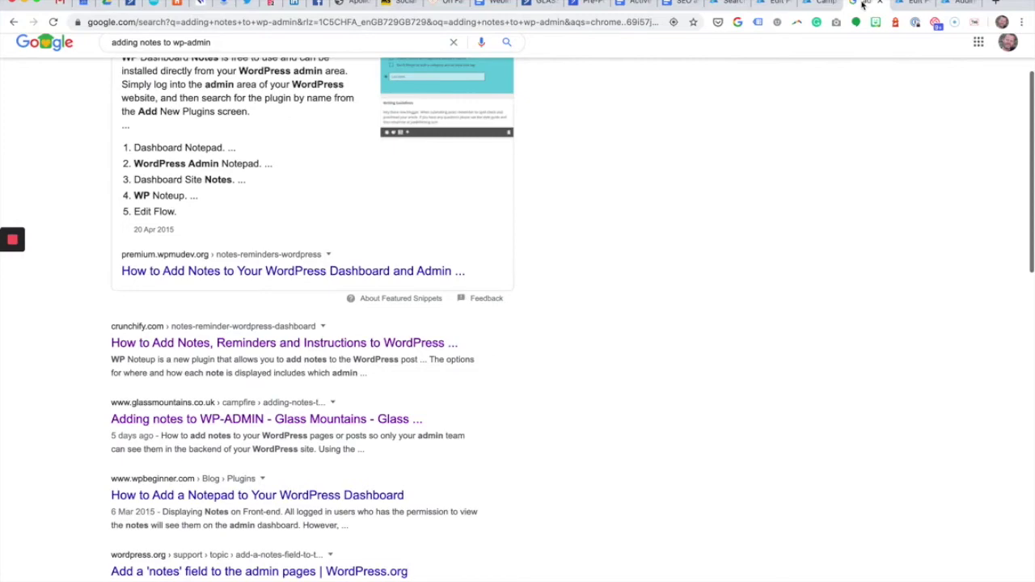
click(819, 6)
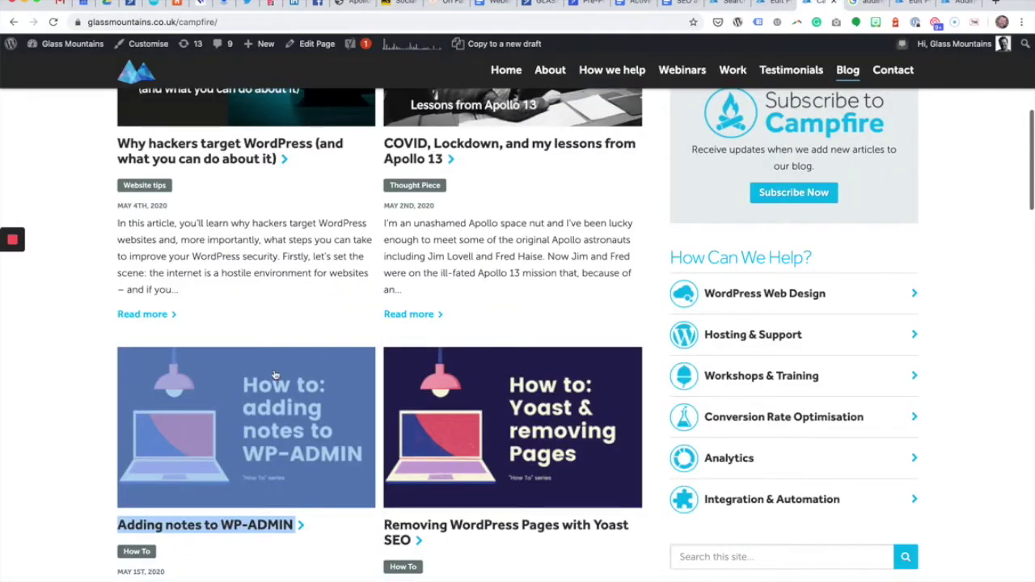
click(865, 4)
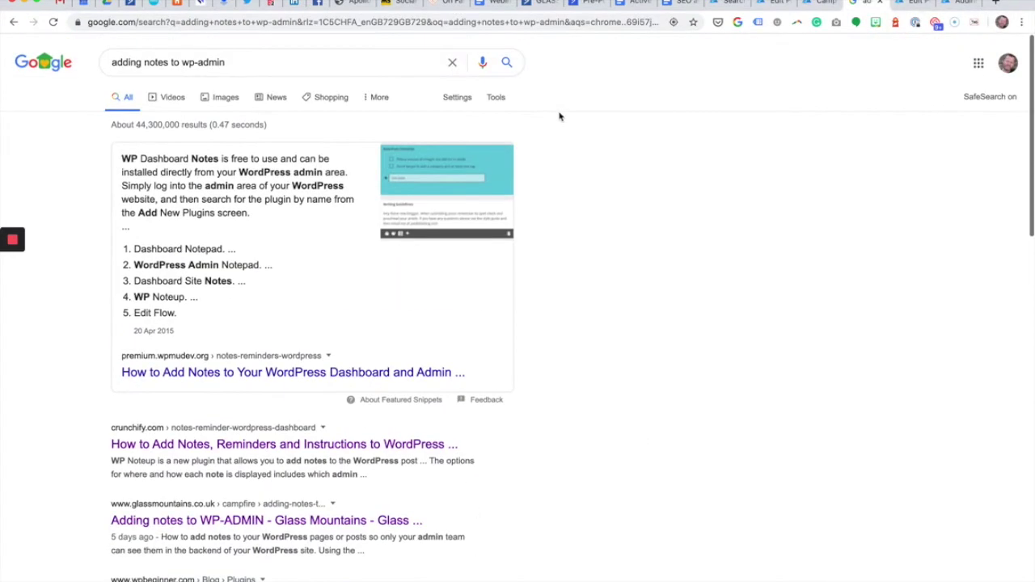
scroll(499, 208, down, 2)
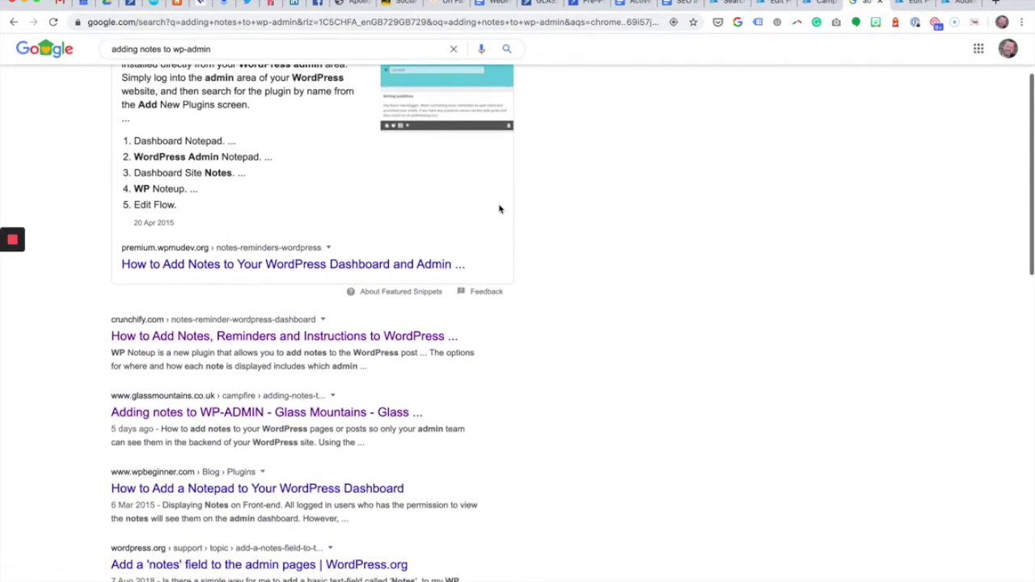
scroll(499, 208, down, 1)
scroll(499, 209, down, 1)
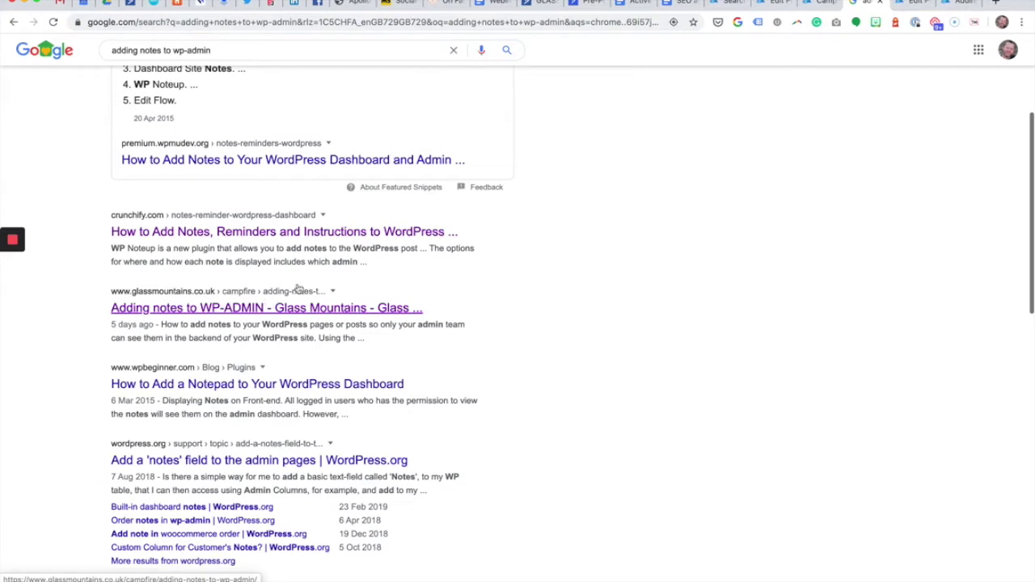
scroll(299, 373, down, 1)
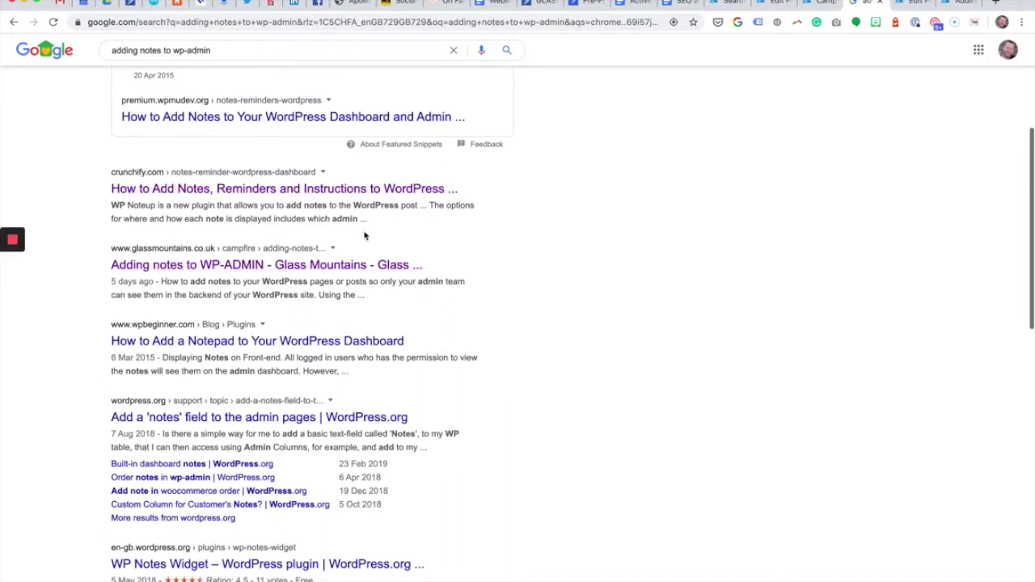
In the "Forming your description" post, append "sd" to the last line and add the placeholder paragraph "sdfsfsd" below it.
click(766, 5)
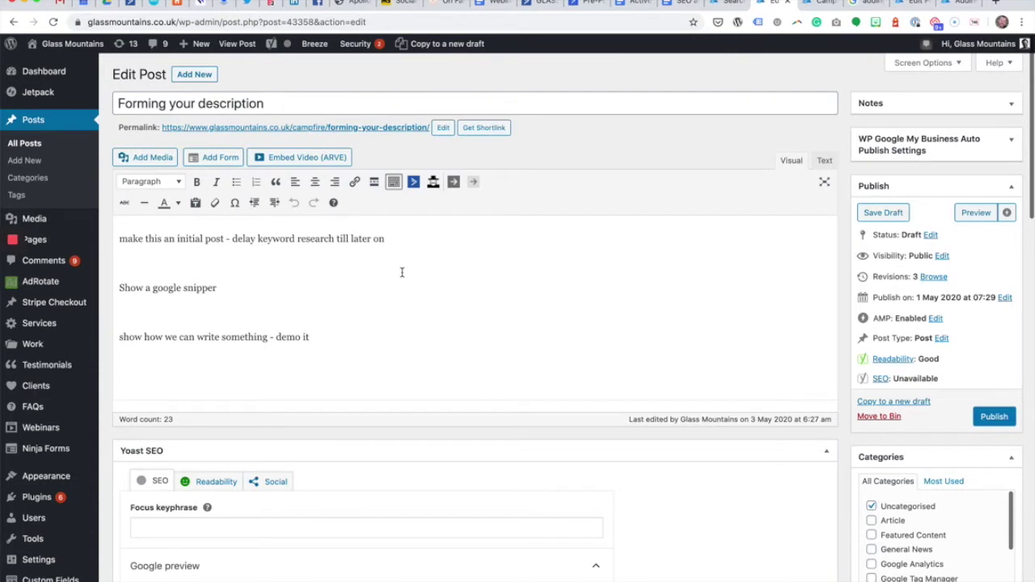
click(378, 281)
click(372, 312)
click(362, 330)
click(350, 344)
text(sd)
key(Return)
text(sdfsfsd)
key(Return)
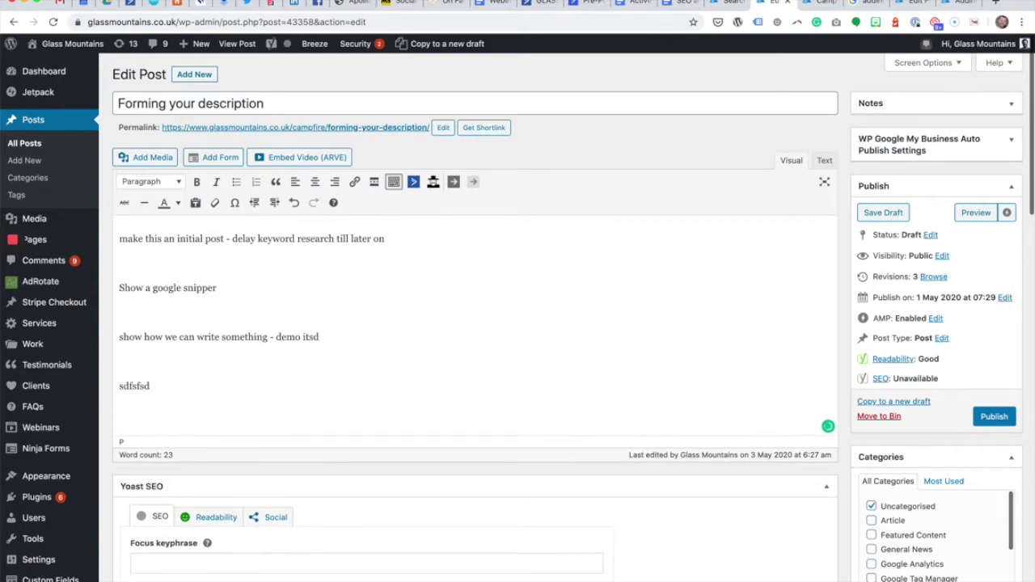
Highlight the post's opening line, "make this an initial post - delay keyword research till later on".
scroll(400, 196, down, 2)
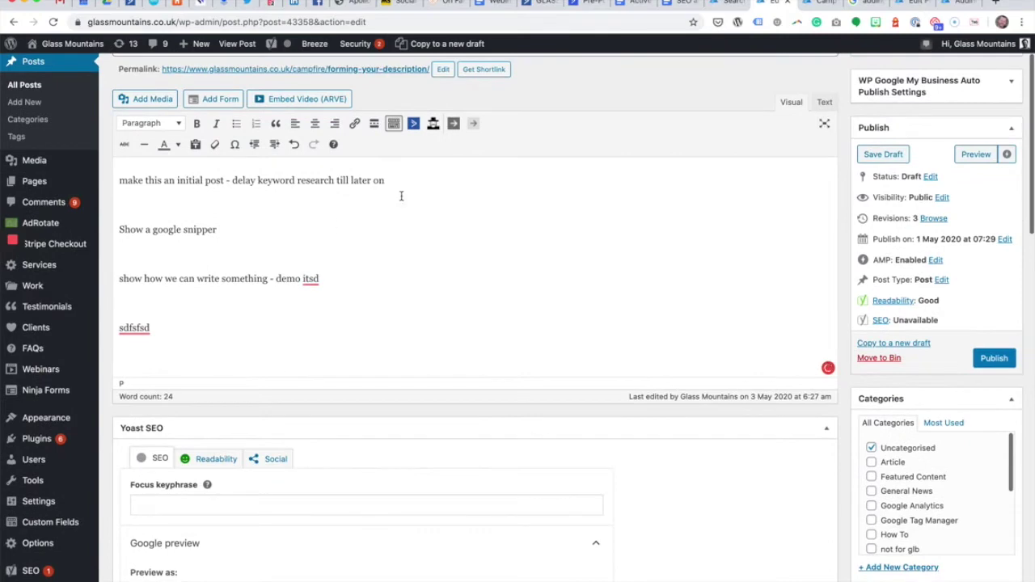
drag(401, 195, 65, 182)
scroll(351, 190, up, 2)
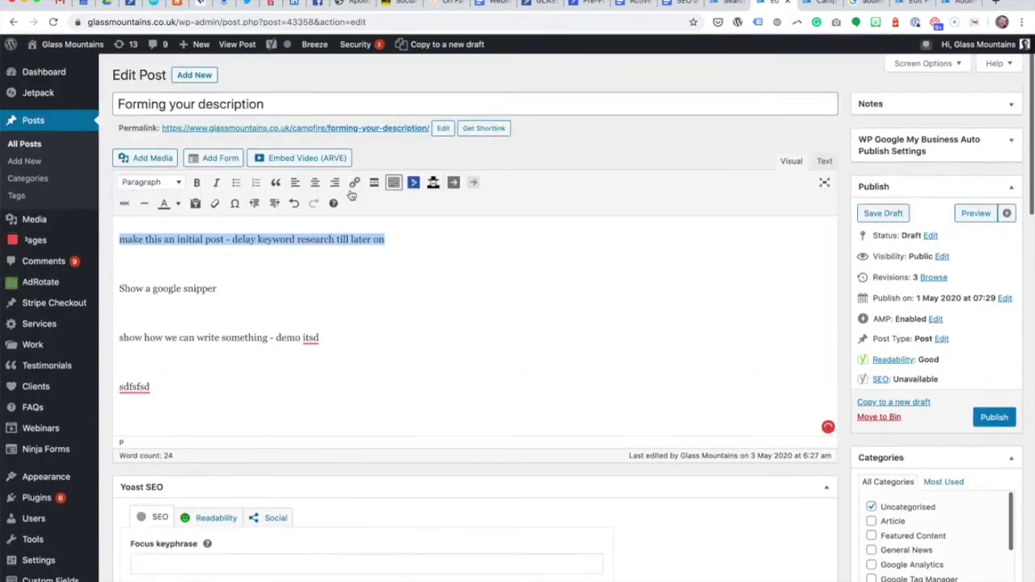
click(319, 281)
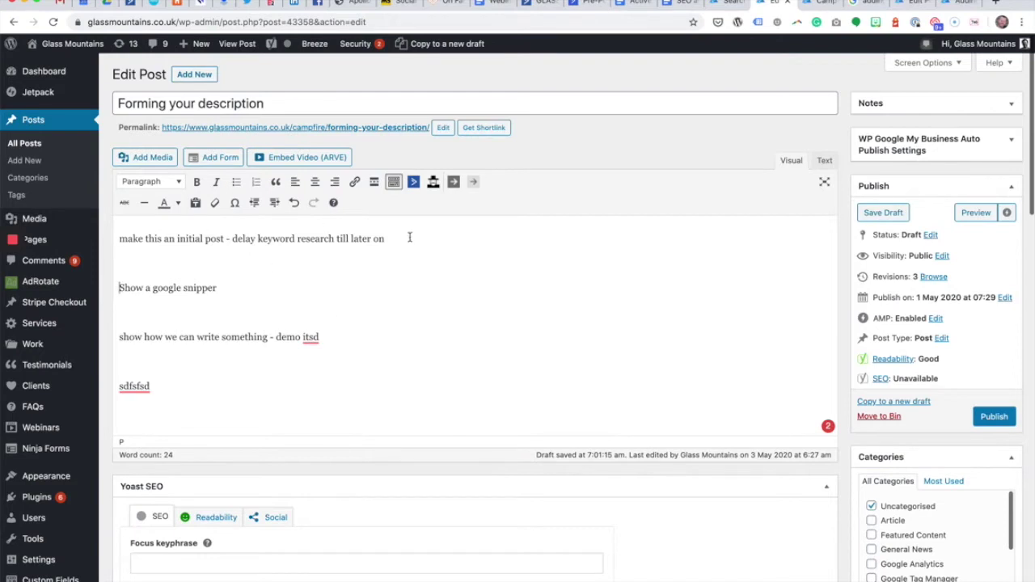
drag(413, 240, 71, 241)
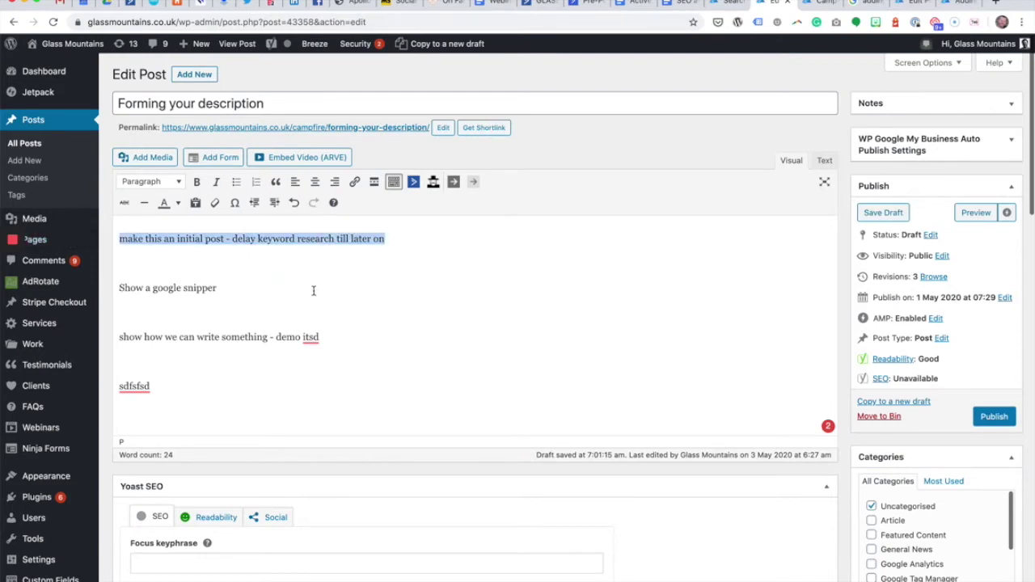
Switch the Yoast SEO Google preview to the desktop result and open its snippet editor.
scroll(313, 291, down, 3)
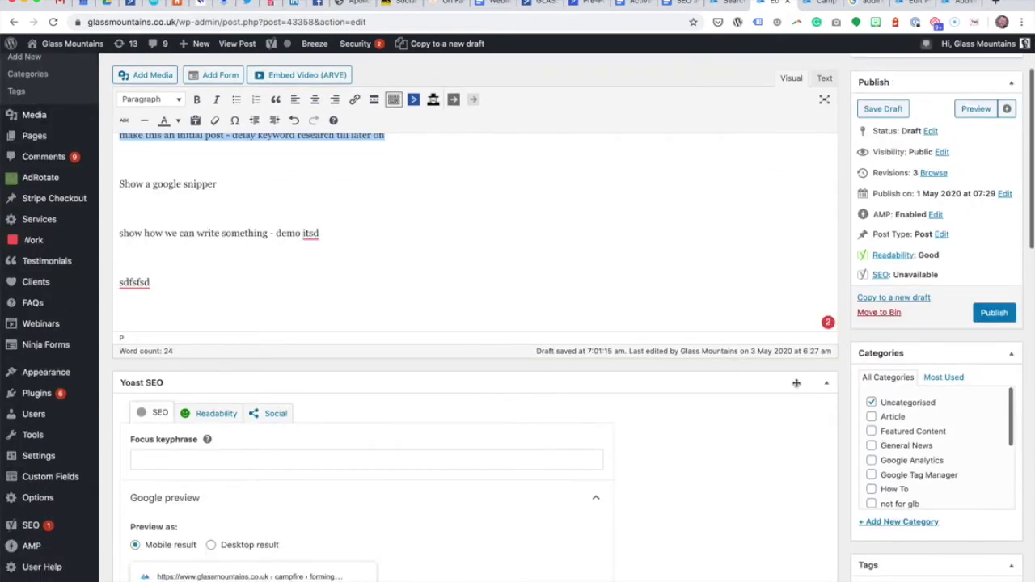
click(829, 388)
click(827, 385)
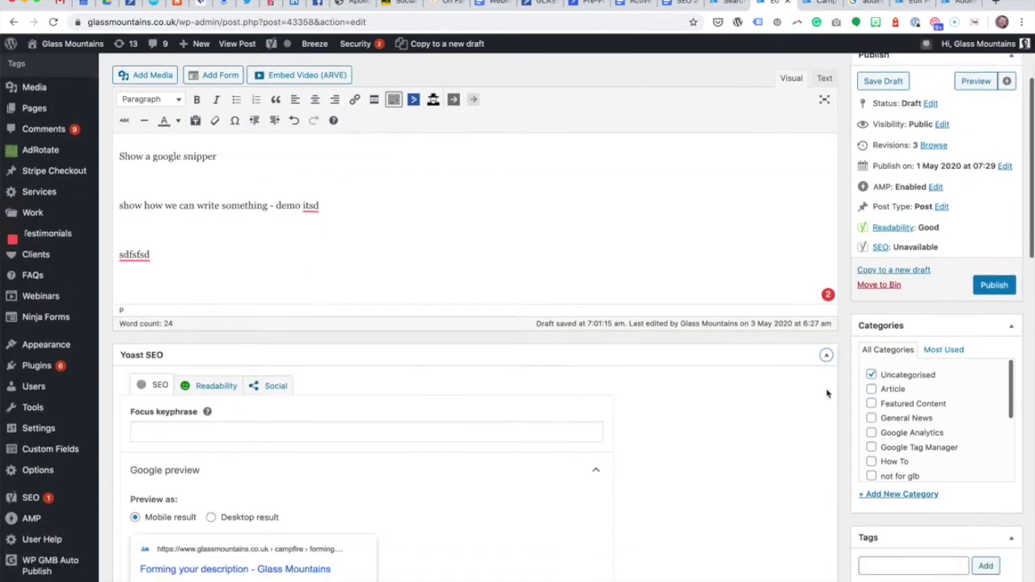
scroll(826, 393, down, 6)
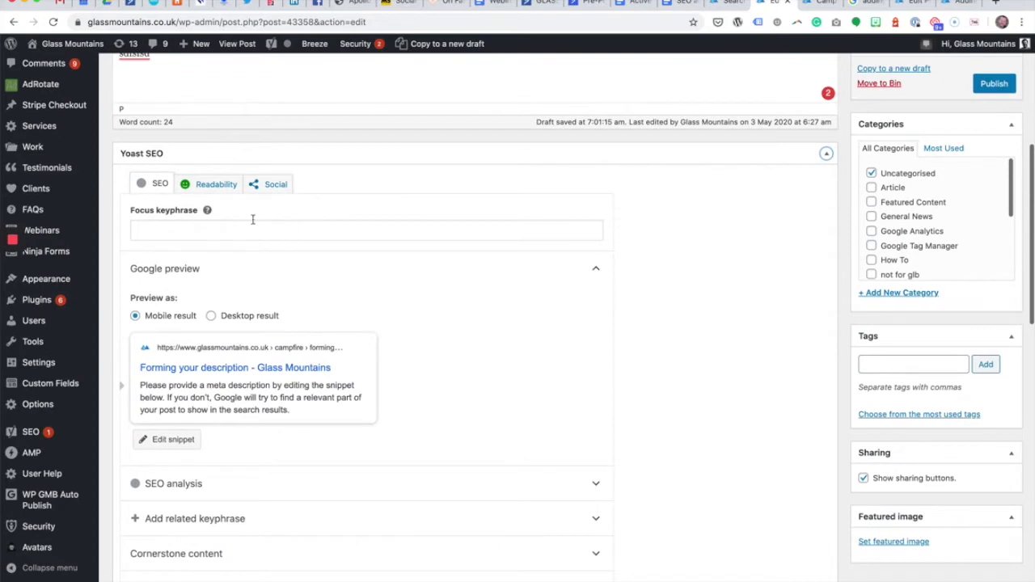
scroll(386, 326, down, 2)
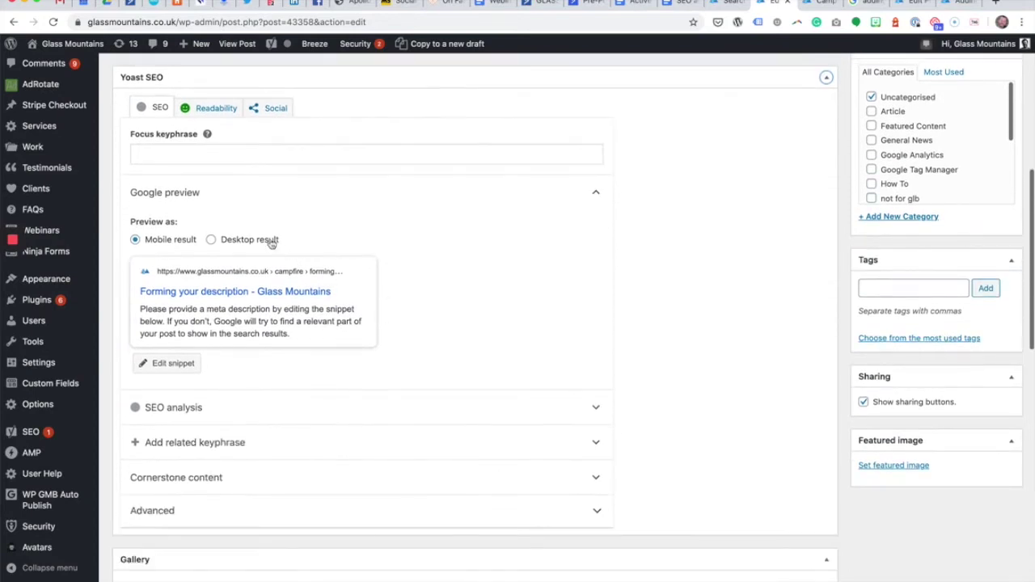
click(217, 242)
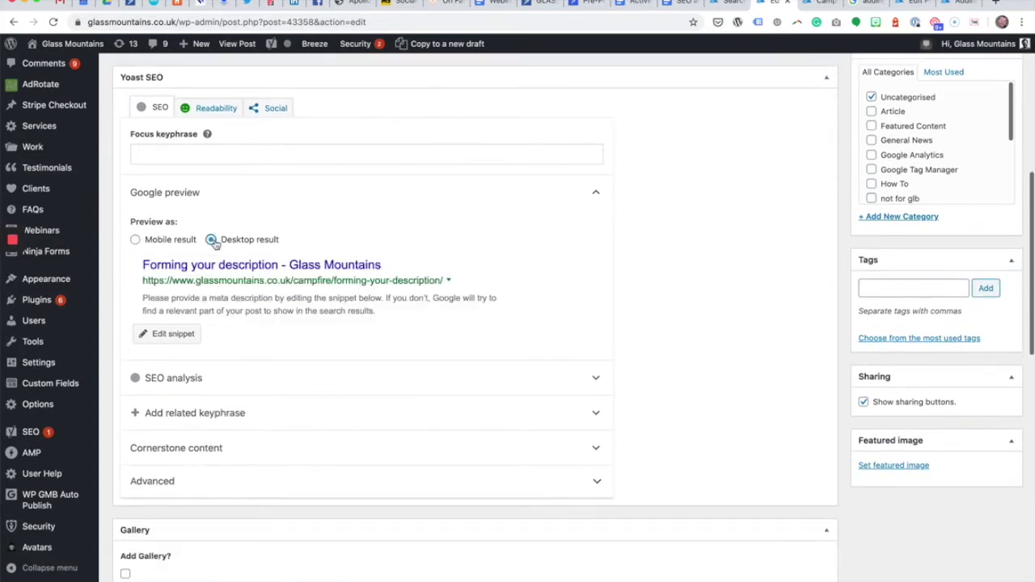
click(185, 337)
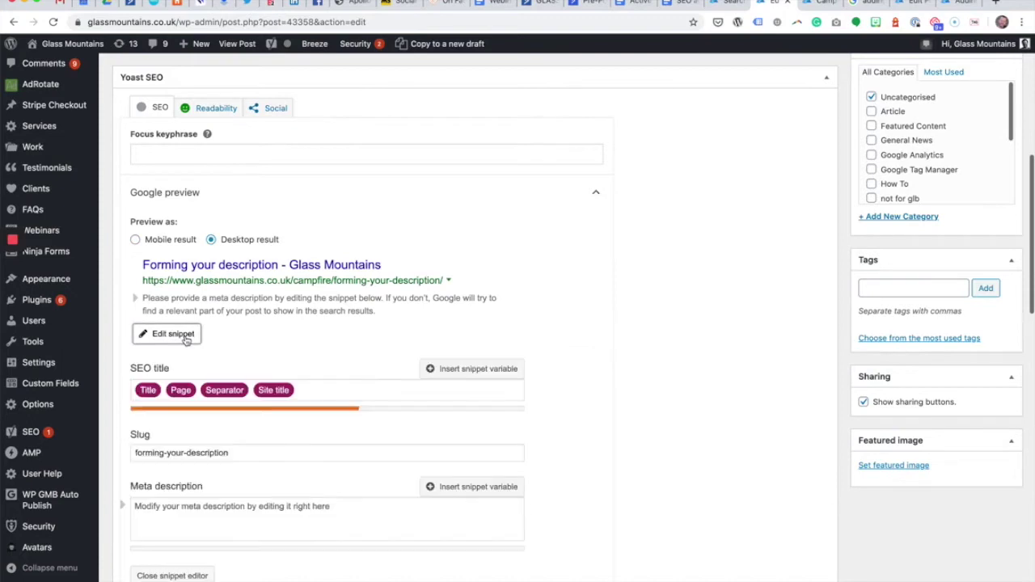
Enter the meta description "This article is about how to use the Yoast SEO Plugin on WordPress to".
scroll(314, 463, down, 2)
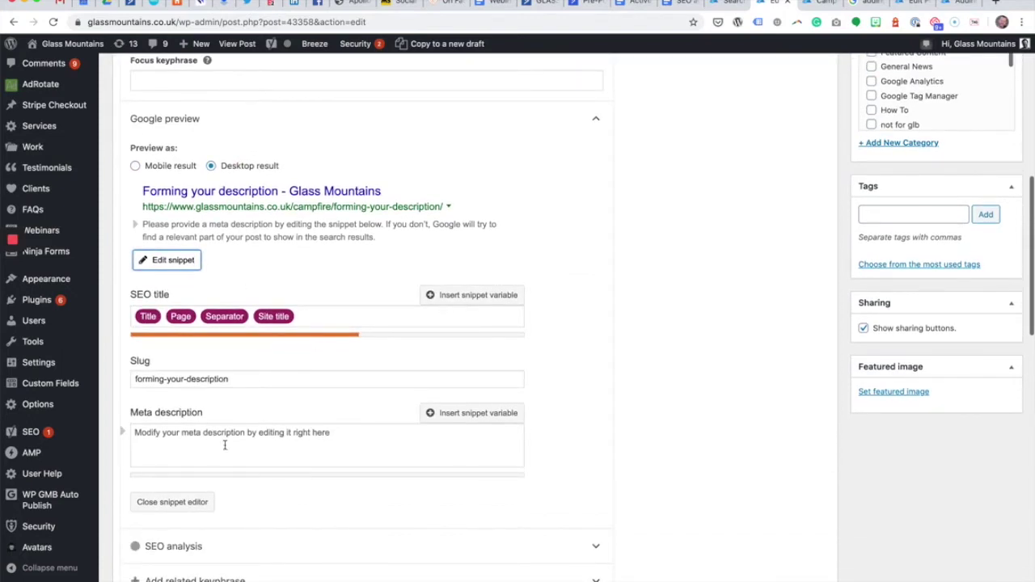
scroll(226, 448, down, 1)
click(337, 396)
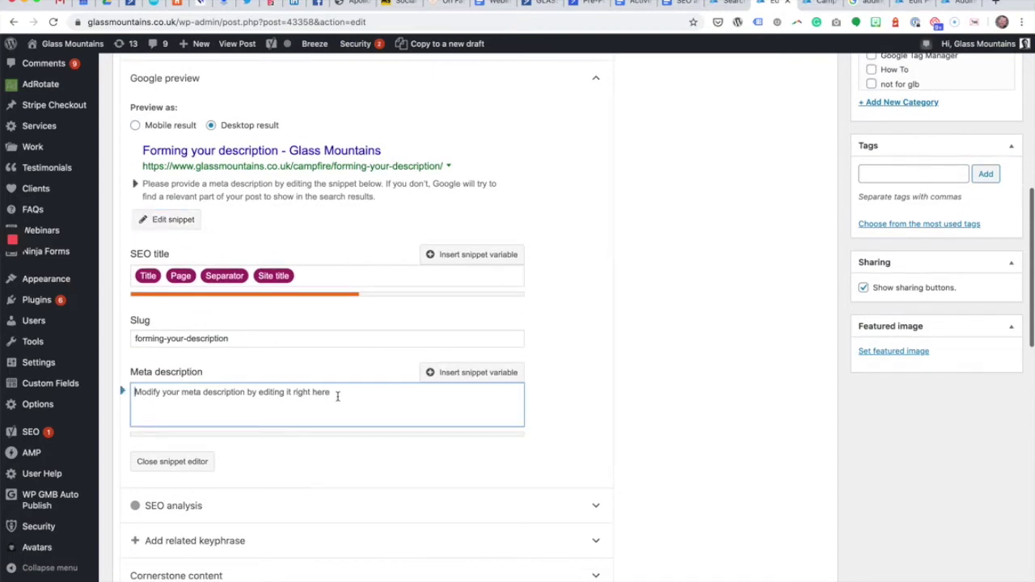
text(This )
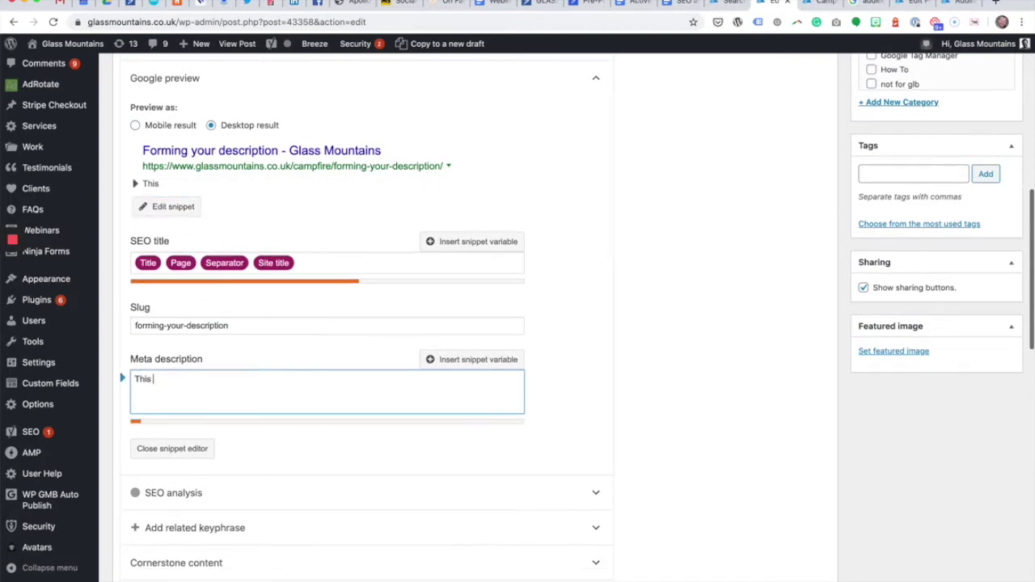
text(article is about )
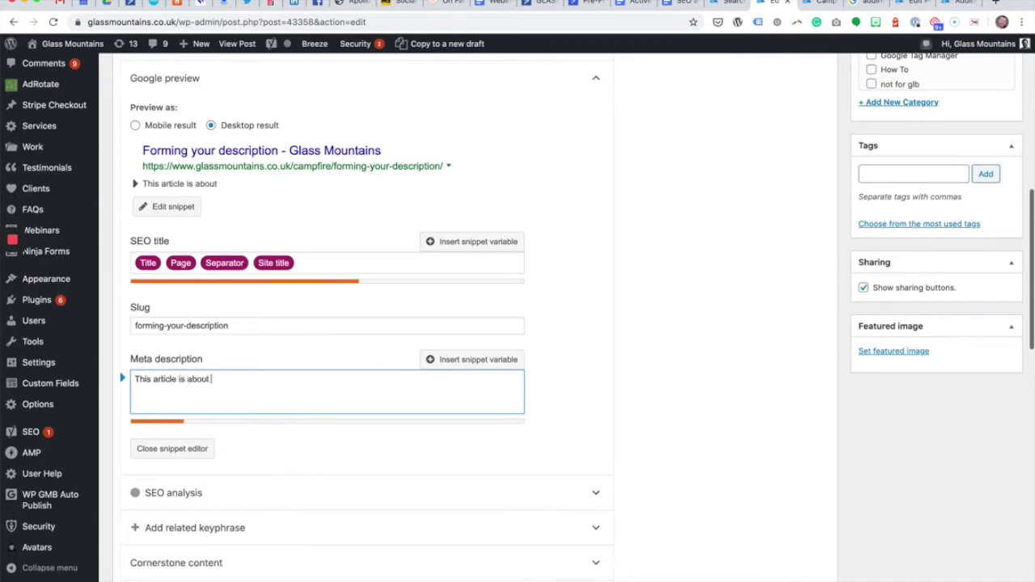
text(how to use the )
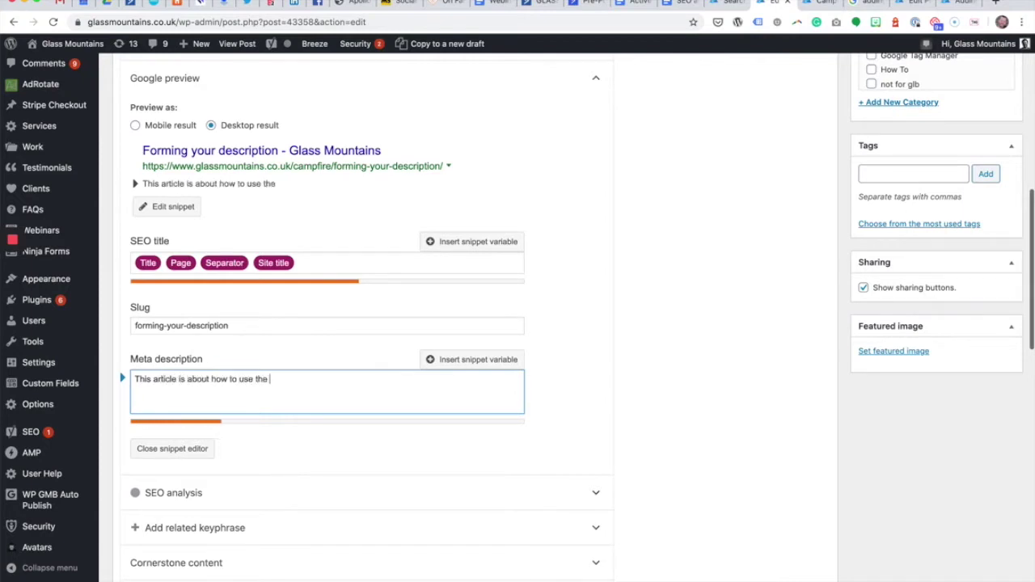
text(Yoast SEO )
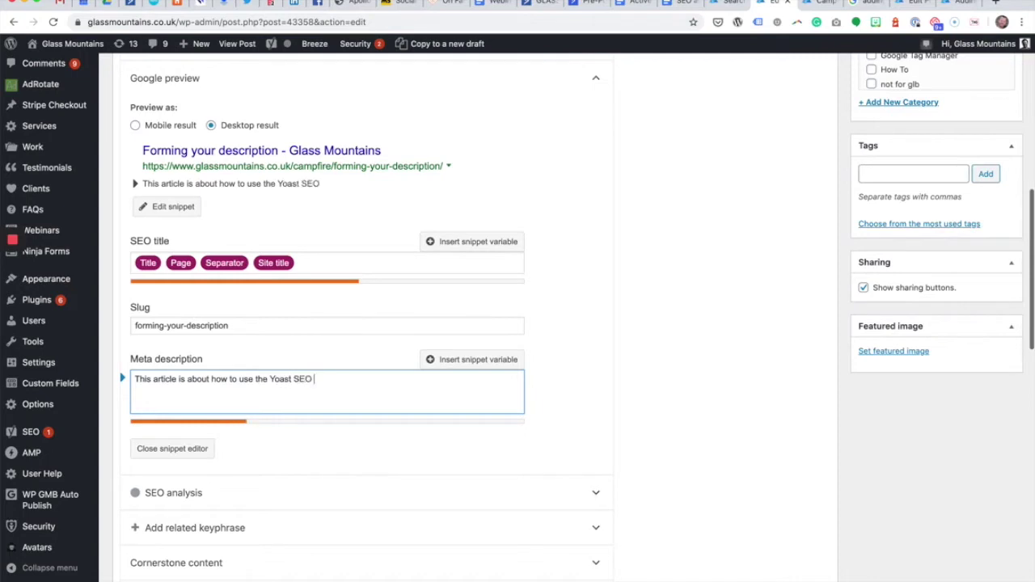
text(Plugin on Word)
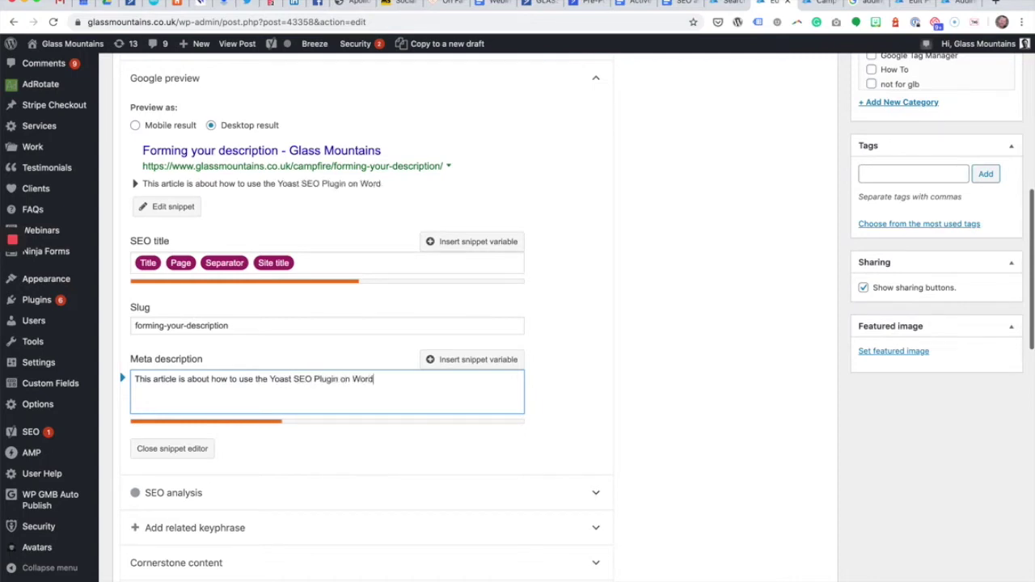
text(Press to)
Replace the meta description's opening "This article is about how" with "How" and append "help you write a stronger opening setnence".
drag(215, 379, 78, 380)
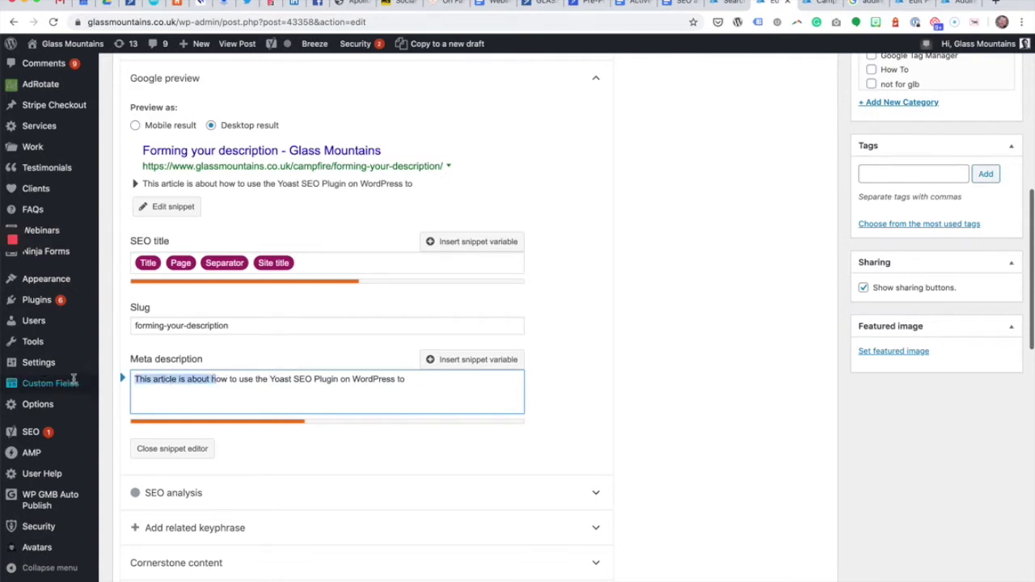
text(H)
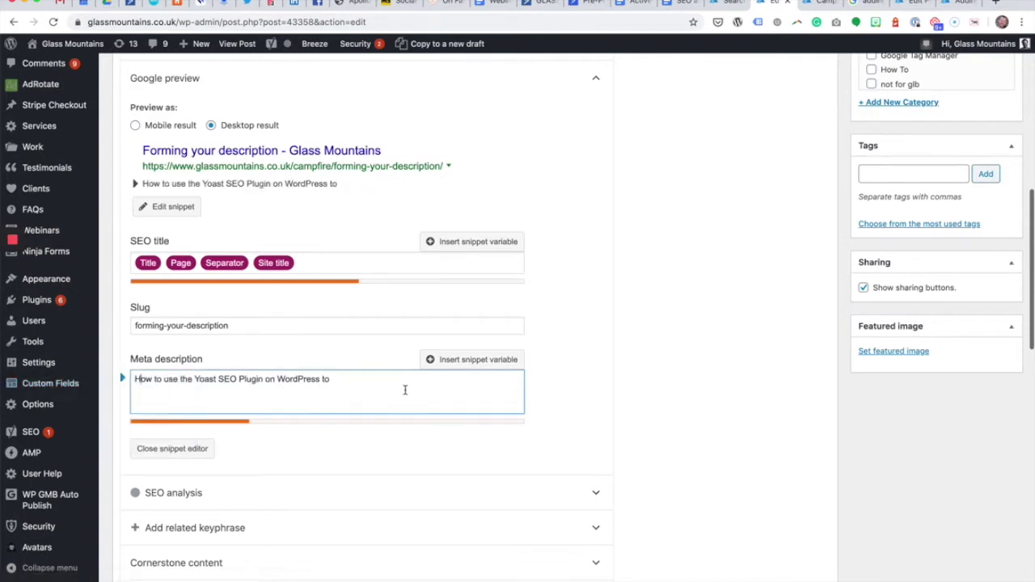
click(353, 380)
text(help you w)
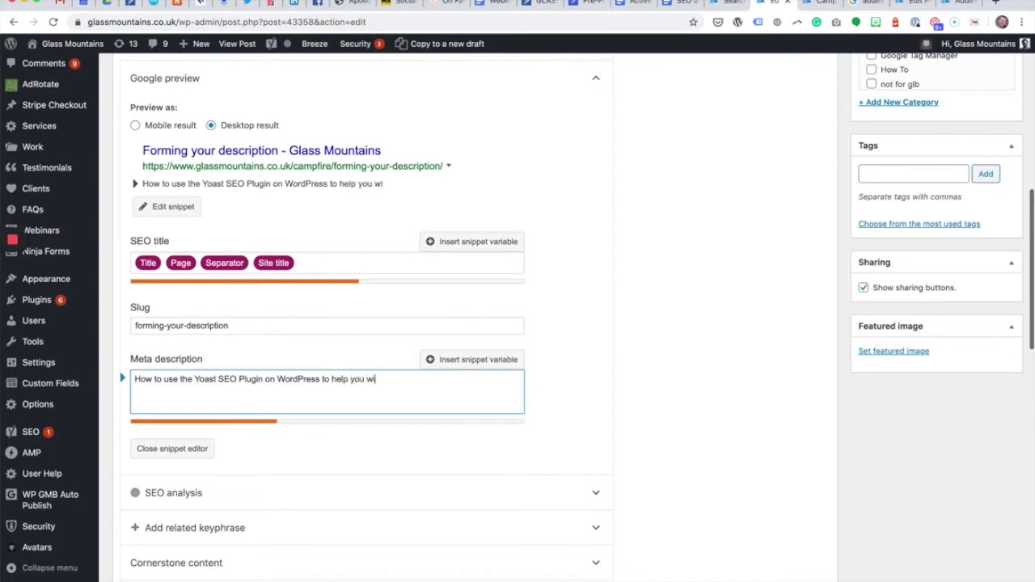
text(rite a p)
key(BackSpace)
text(stronger ope)
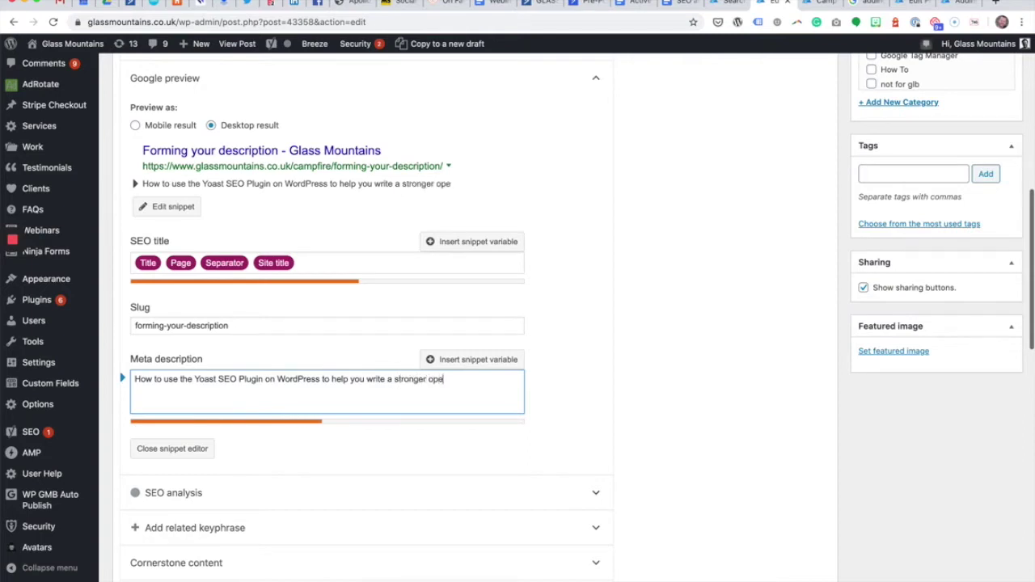
text(ning setnence)
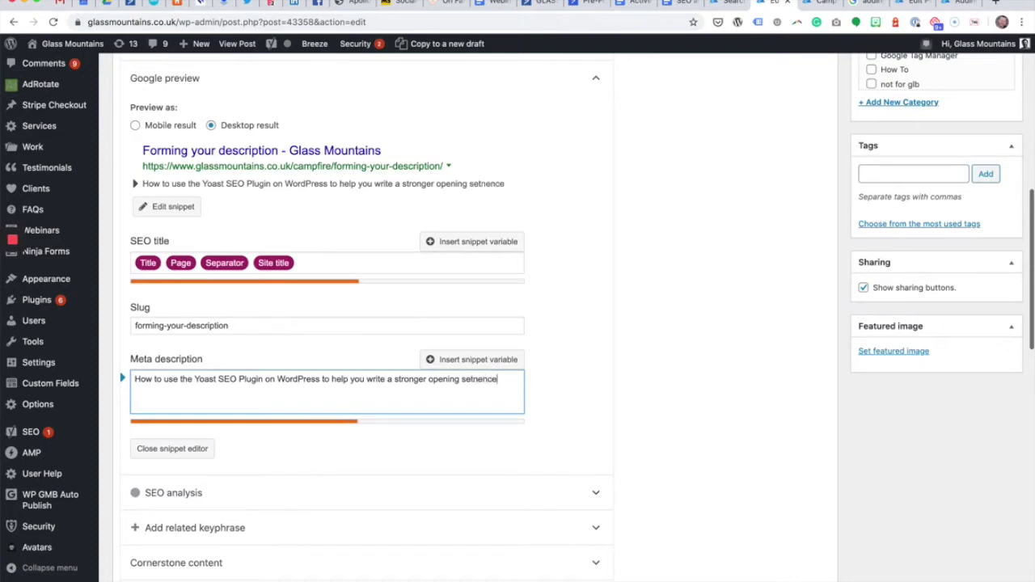
Correct "setnence" to "sentence" in the meta description and append "to your blog or website page content, th".
drag(467, 379, 498, 380)
key(BackSpace)
text(entene)
key(BackSpace)
key(BackSpace)
text(ce to your )
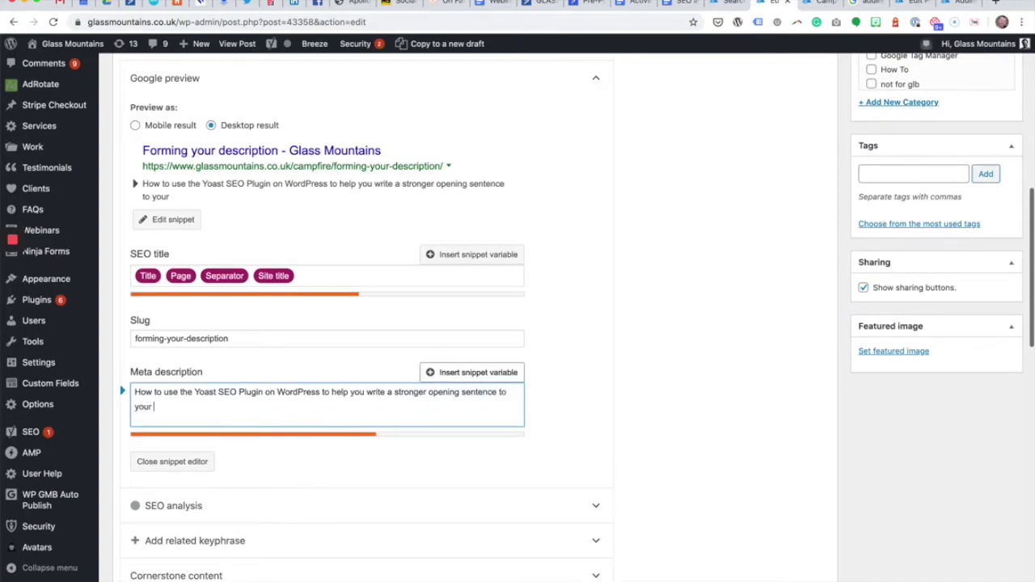
text(blog or website p)
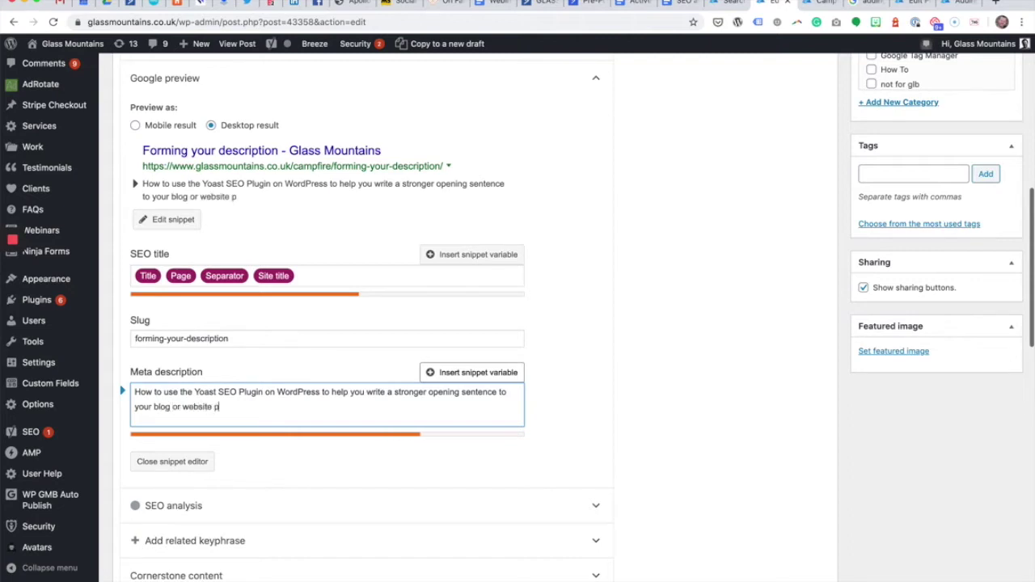
text(age content, th)
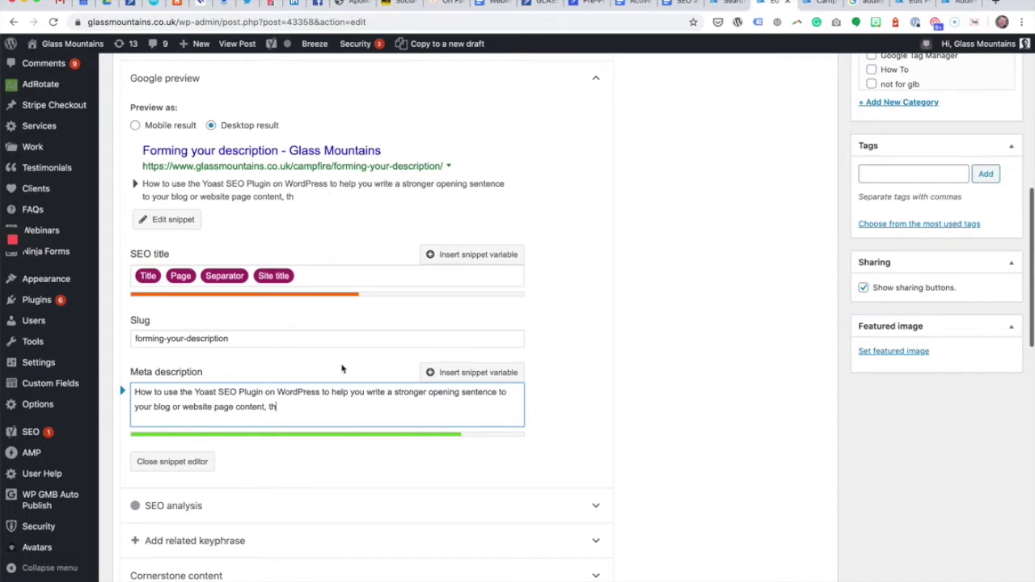
Finish the meta description with the wording "that Google seachers will love".
click(315, 404)
key(BackSpace)
text(hat Goo)
text(gle)
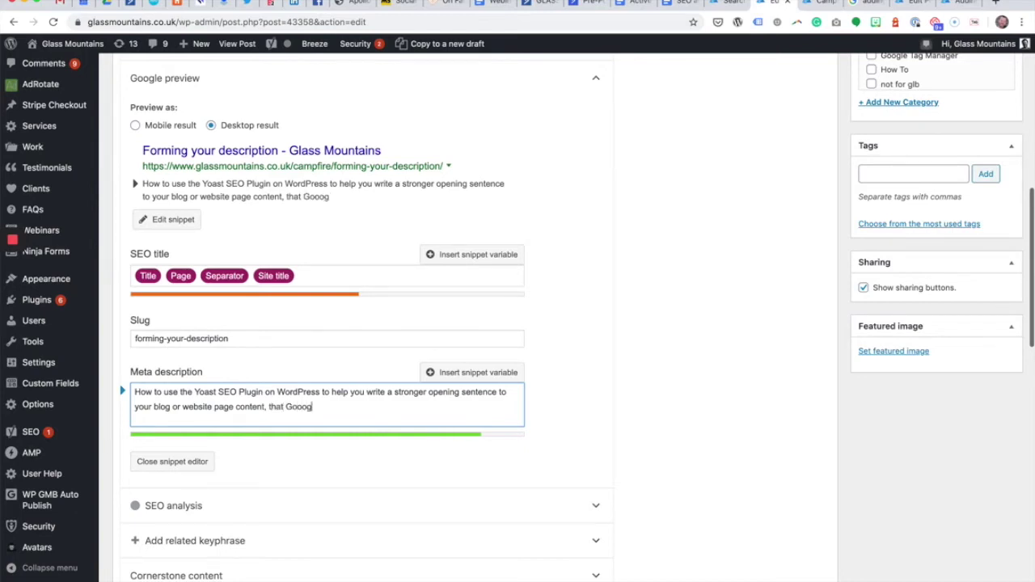
key(BackSpace)
key(BackSpace)
text(le seachers will love)
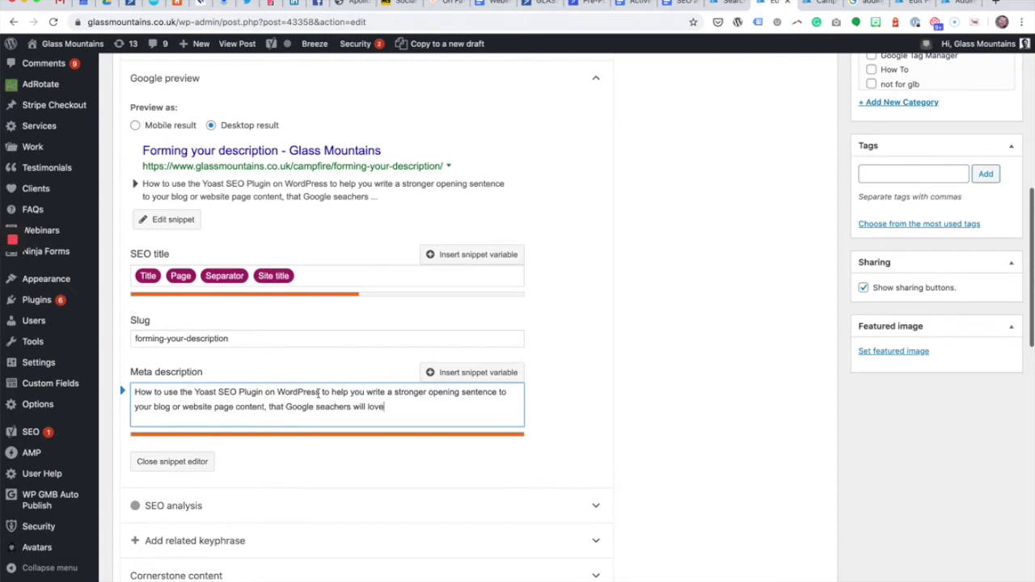
Move the word "WordPress" in front of "Yoast SEO Plugin" in the meta description and remove the leftover "on".
double_click(306, 391)
key(ctrl+c)
key(BackSpace)
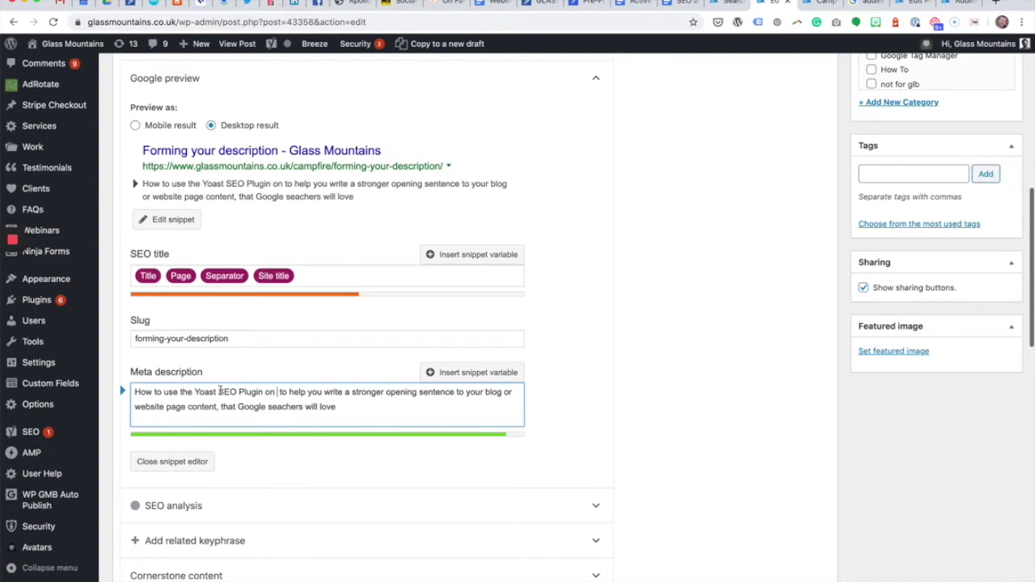
key(ctrl+v)
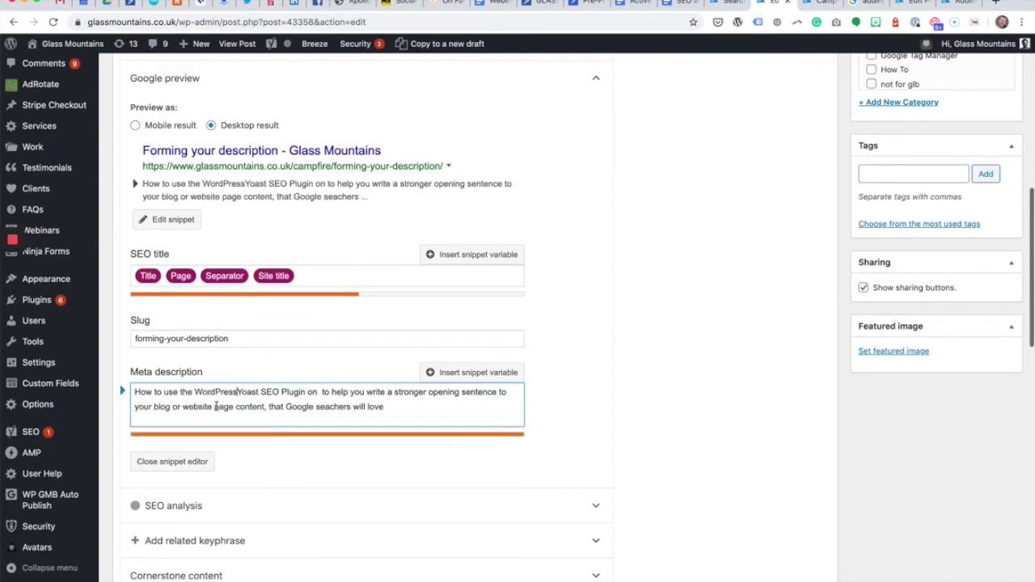
key(BackSpace)
key(BackSpace)
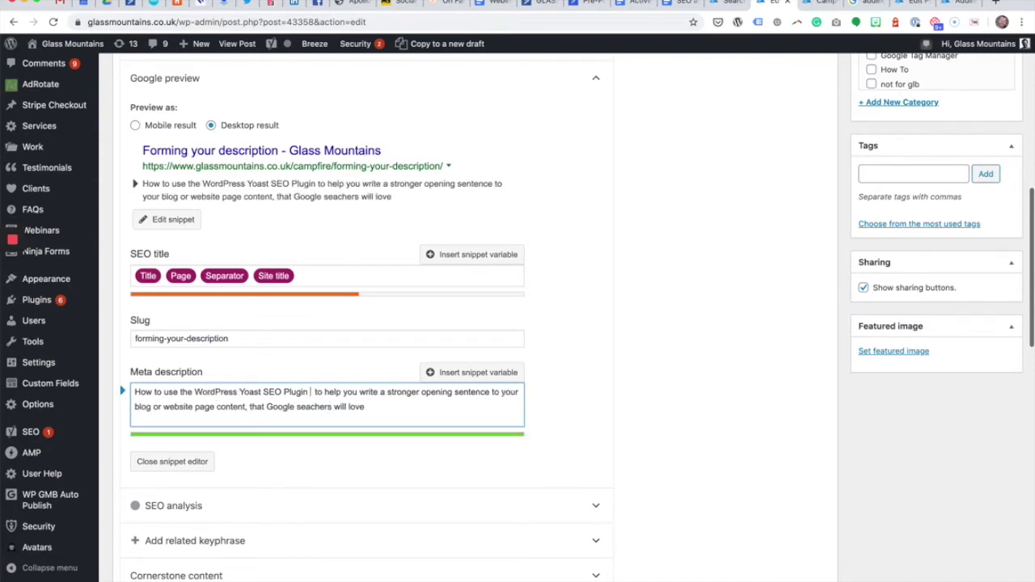
key(BackSpace)
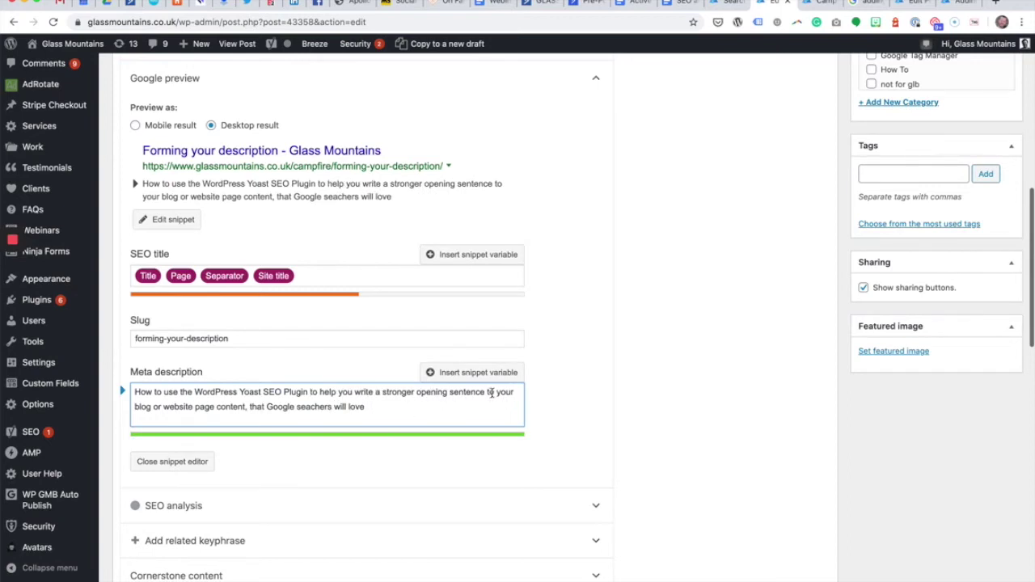
Reword the meta description to "on your blog", delete the word "seachers" and end the sentence with a full stop.
key(BackSpace)
key(BackSpace)
text(on)
double_click(313, 407)
key(BackSpace)
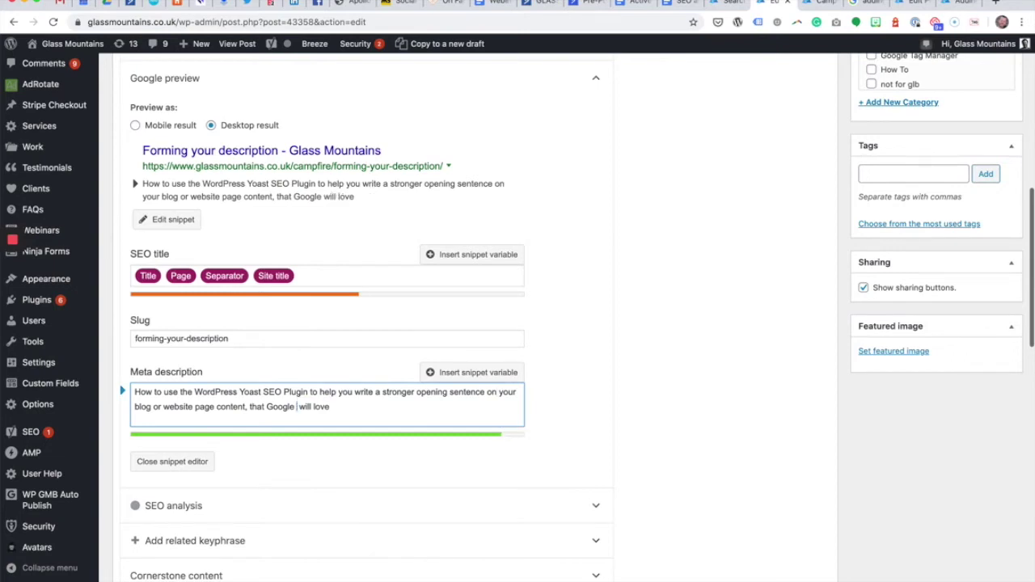
click(338, 405)
text(.)
drag(342, 406, 150, 381)
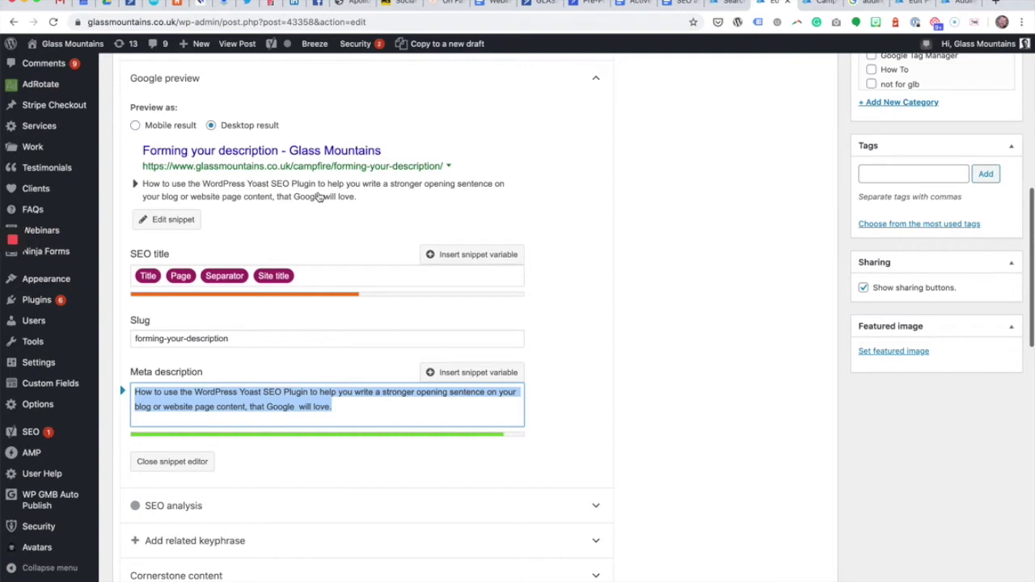
drag(334, 407, 119, 384)
click(366, 409)
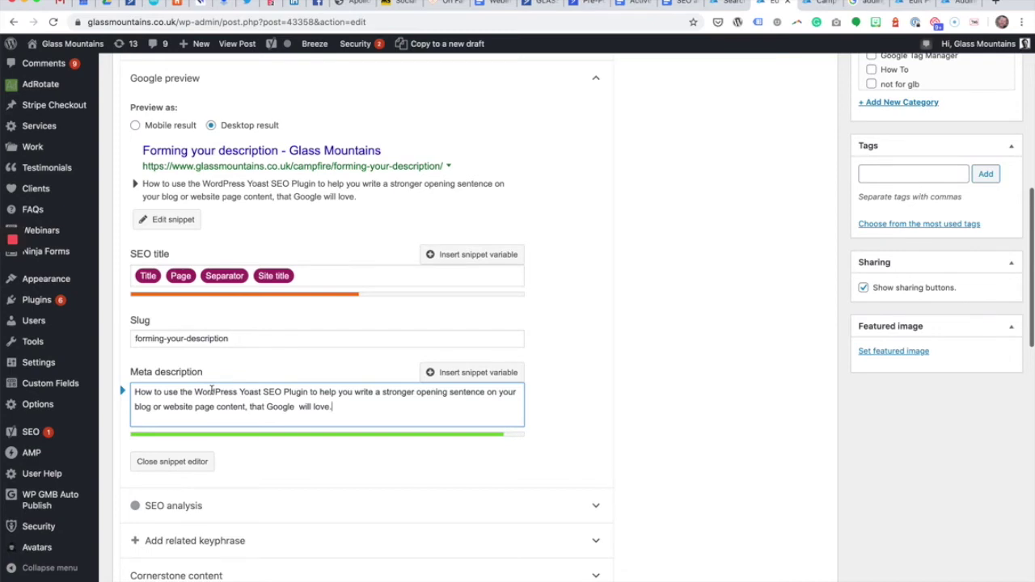
drag(346, 411, 128, 384)
click(167, 396)
Copy the whole meta description over the first line of the post content and add the placeholder text "sdf" beneath it.
drag(349, 407, 135, 386)
key(ctrl+c)
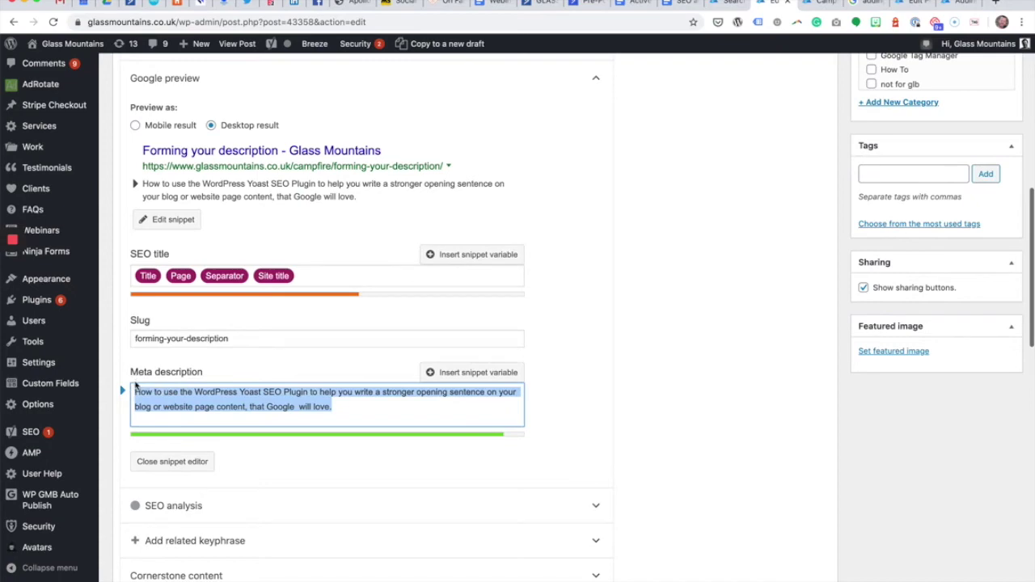
scroll(639, 316, up, 5)
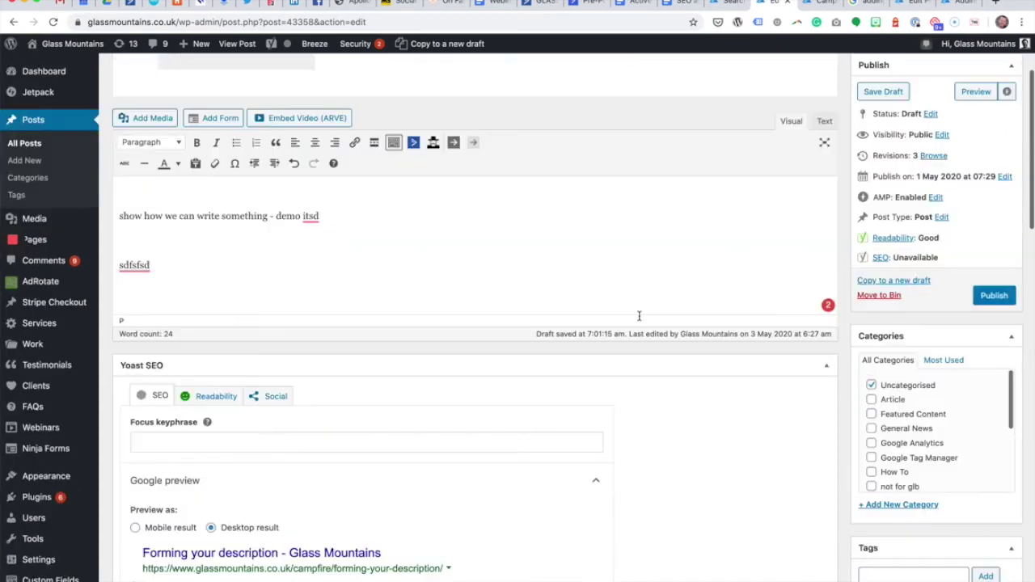
scroll(639, 316, up, 2)
drag(416, 239, 119, 239)
key(ctrl+v)
text(sdf)
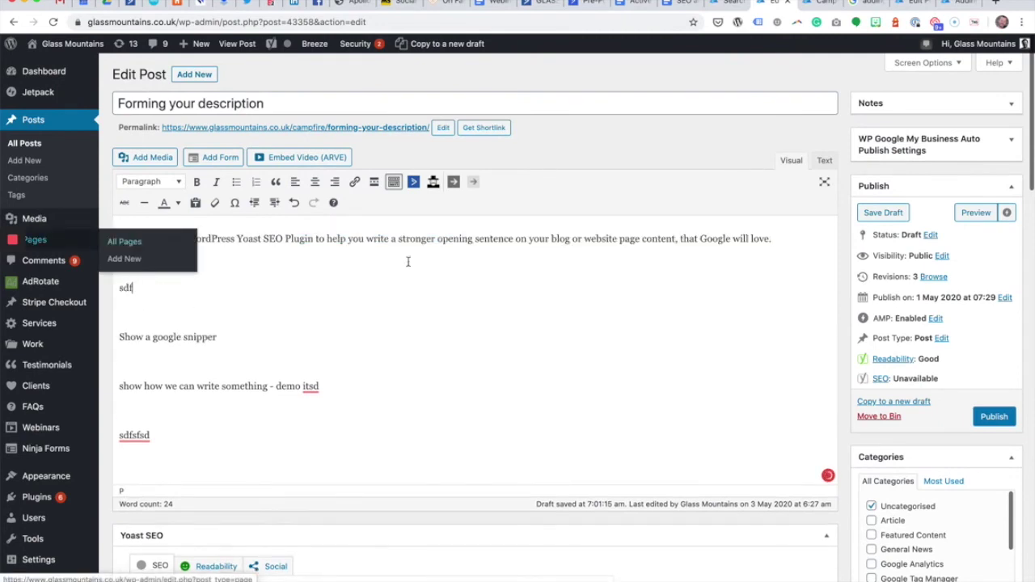
Make the pasted opening sentence in the post content bold and save the draft.
drag(792, 237, 110, 197)
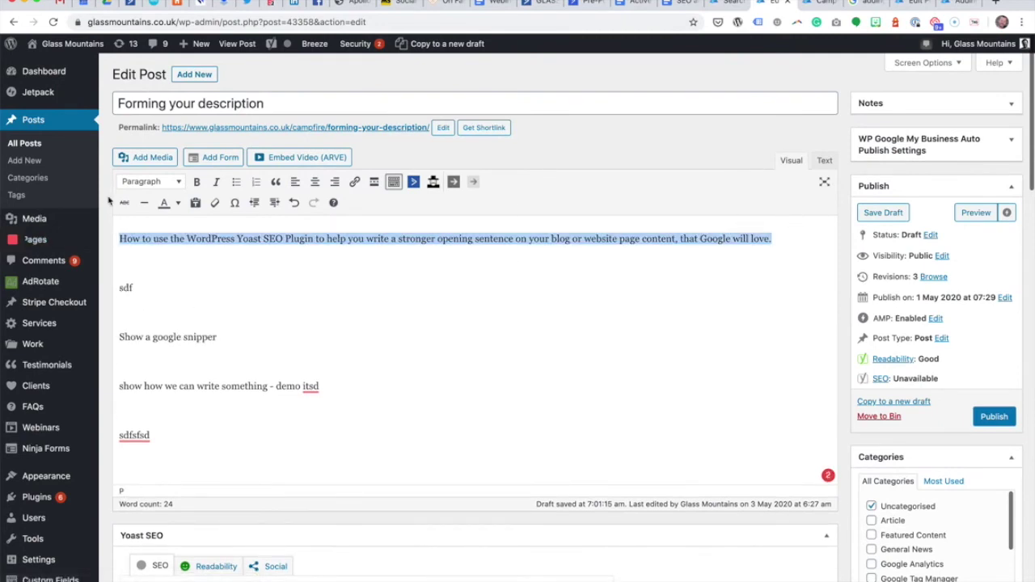
key(ctrl+b)
click(885, 212)
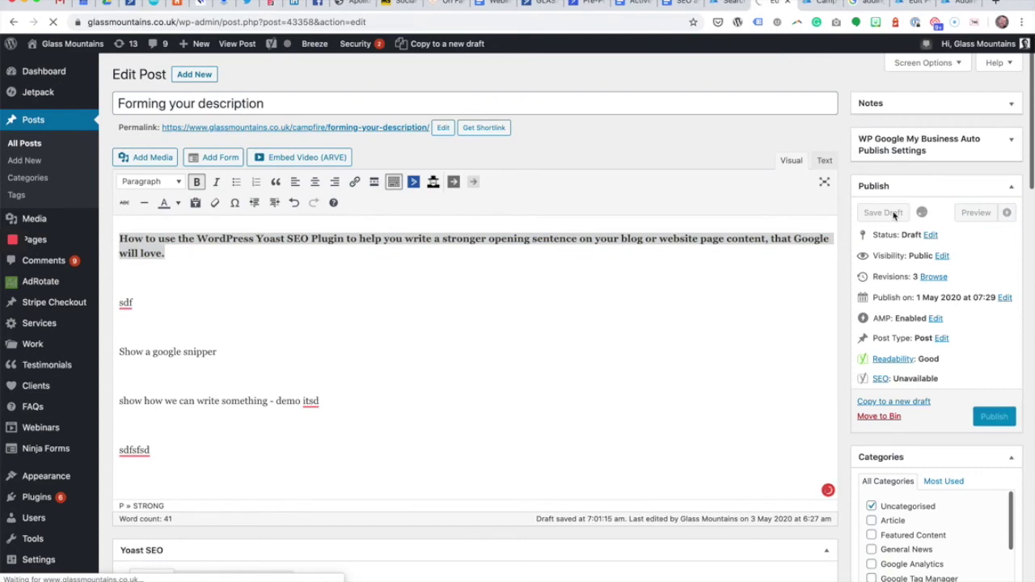
Examine the Campfire blog listing and the Google results for "adding notes to wp-admin".
click(817, 2)
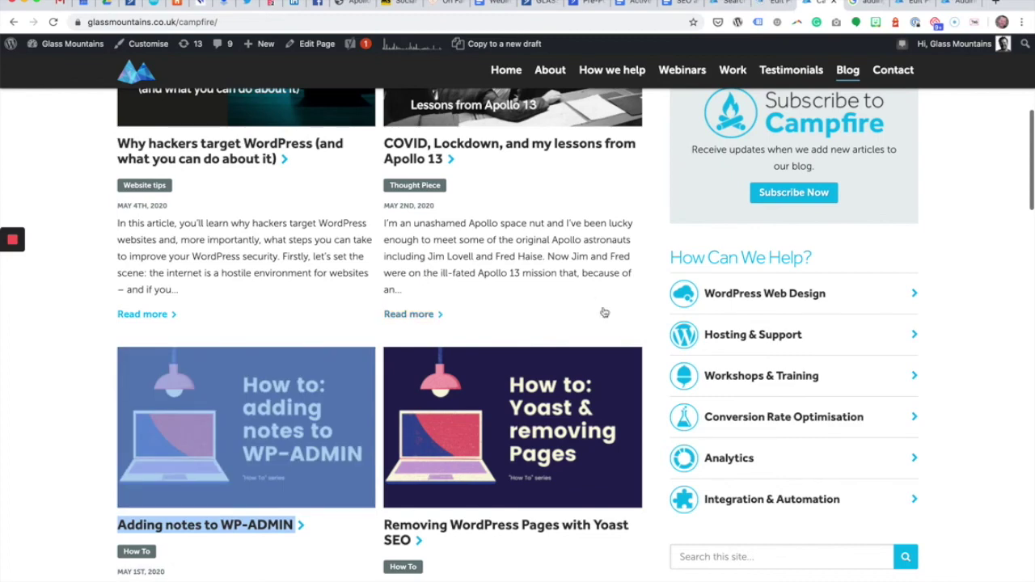
click(864, 4)
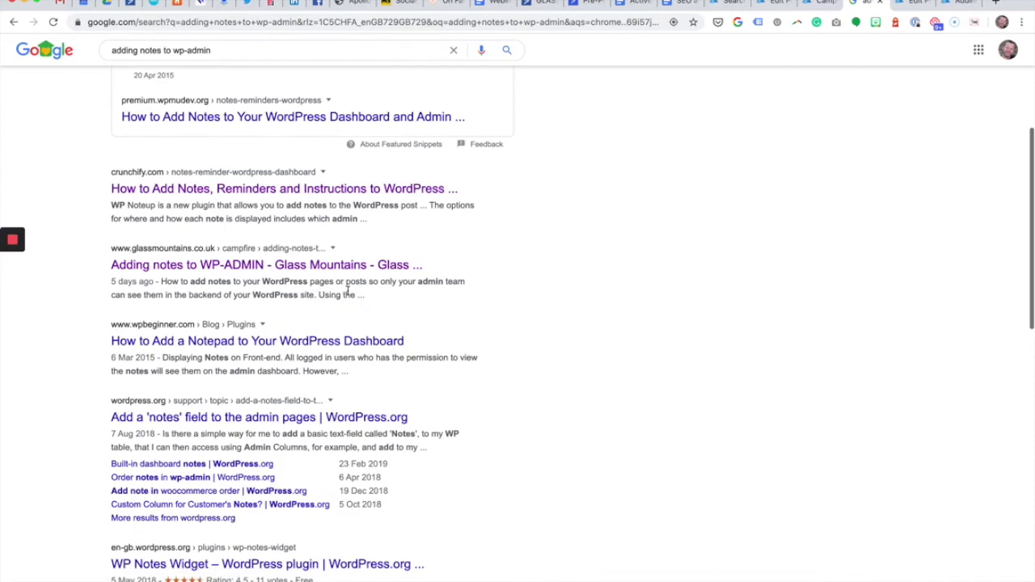
Switch to editing the "Adding notes to WP-ADMIN" post, open its snippet editor and highlight the full meta description.
click(911, 5)
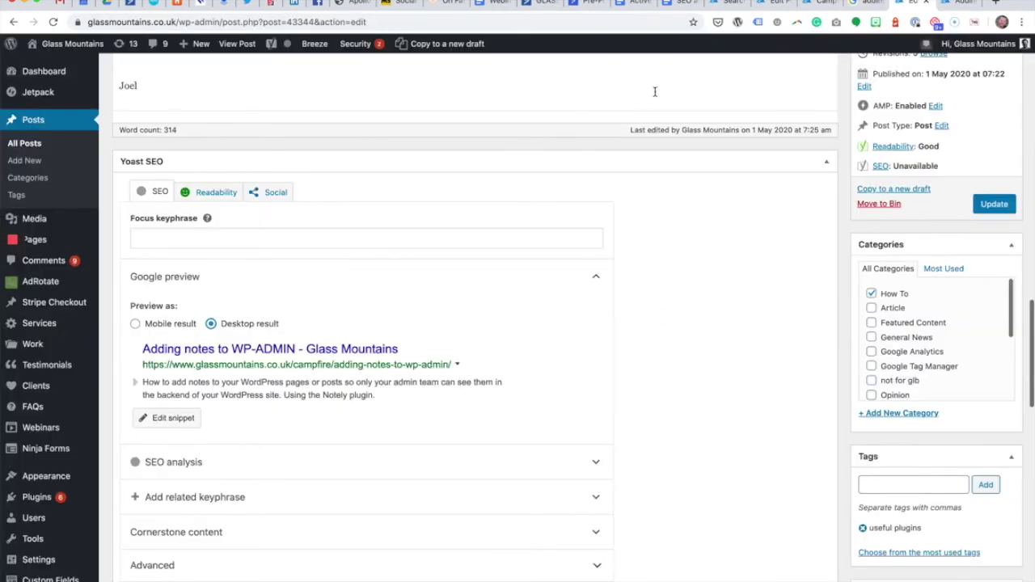
click(163, 418)
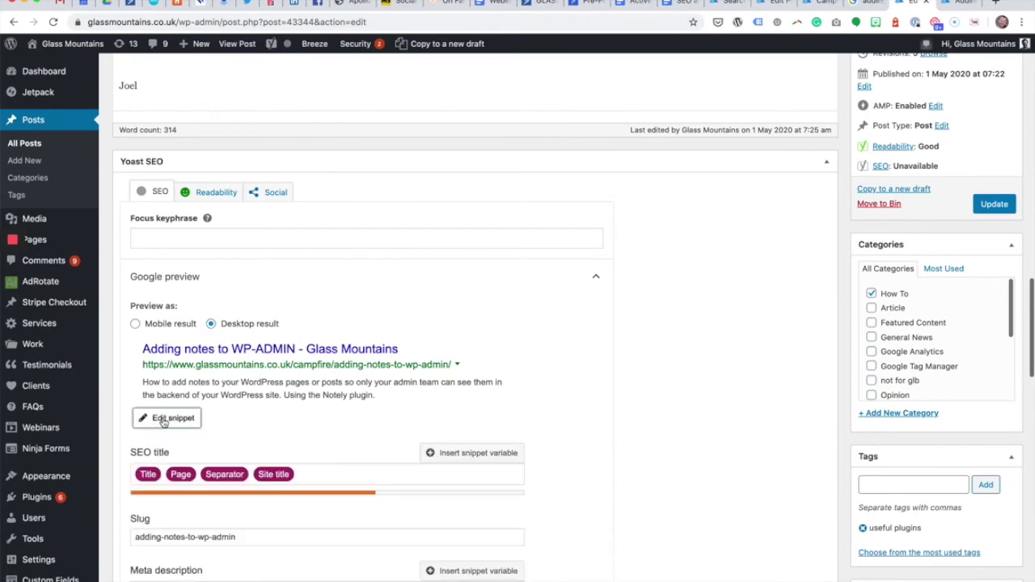
scroll(337, 485, down, 5)
drag(356, 423, 146, 401)
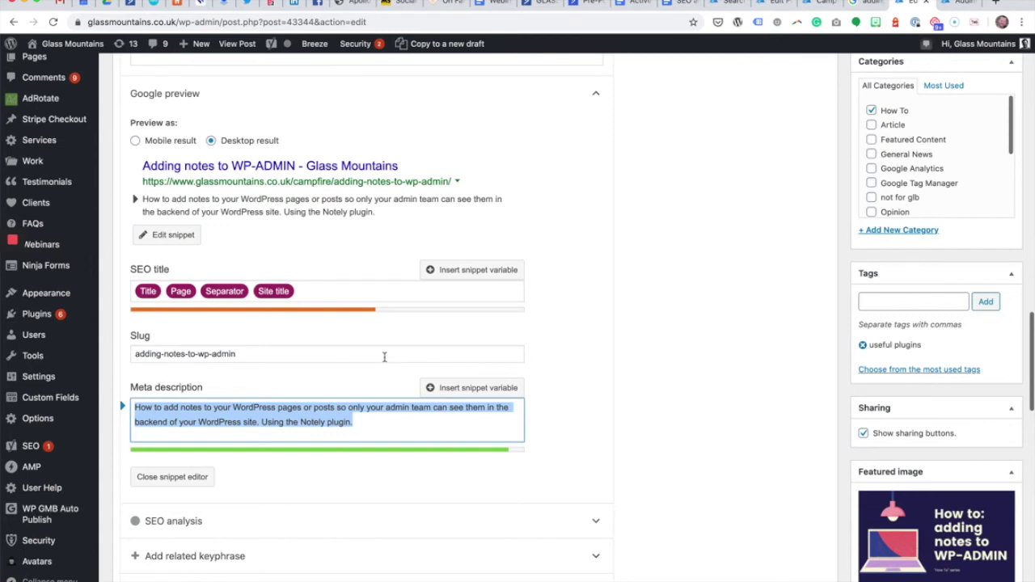
click(368, 415)
drag(368, 415, 181, 393)
click(353, 424)
drag(354, 424, 127, 410)
click(356, 422)
drag(356, 422, 125, 398)
View the page source of the published "Adding notes to WP-ADMIN" article and highlight its og:description meta tag.
click(951, 6)
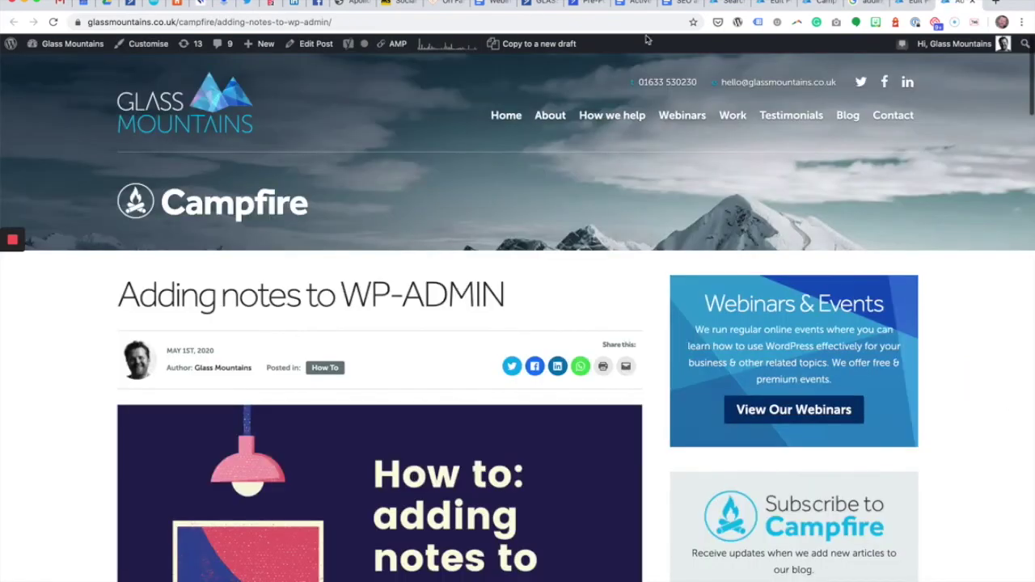
click(145, 0)
mouse_move(209, 135)
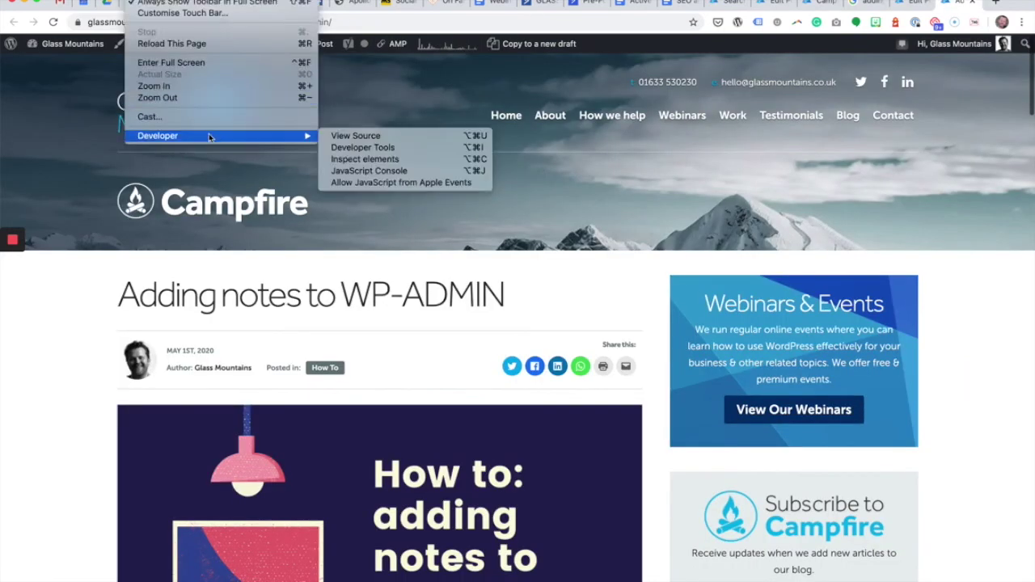
click(378, 140)
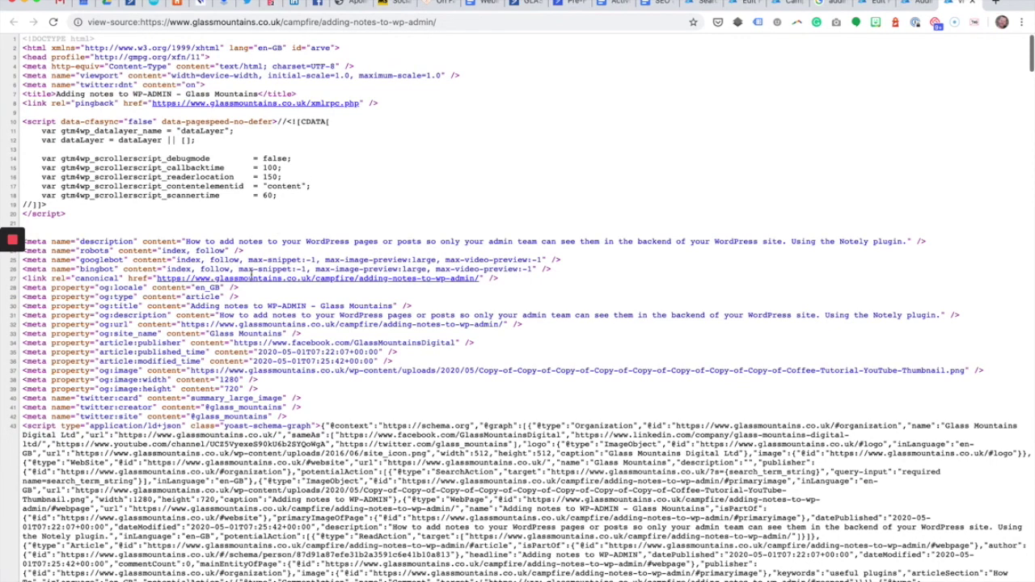
mouse_move(20, 321)
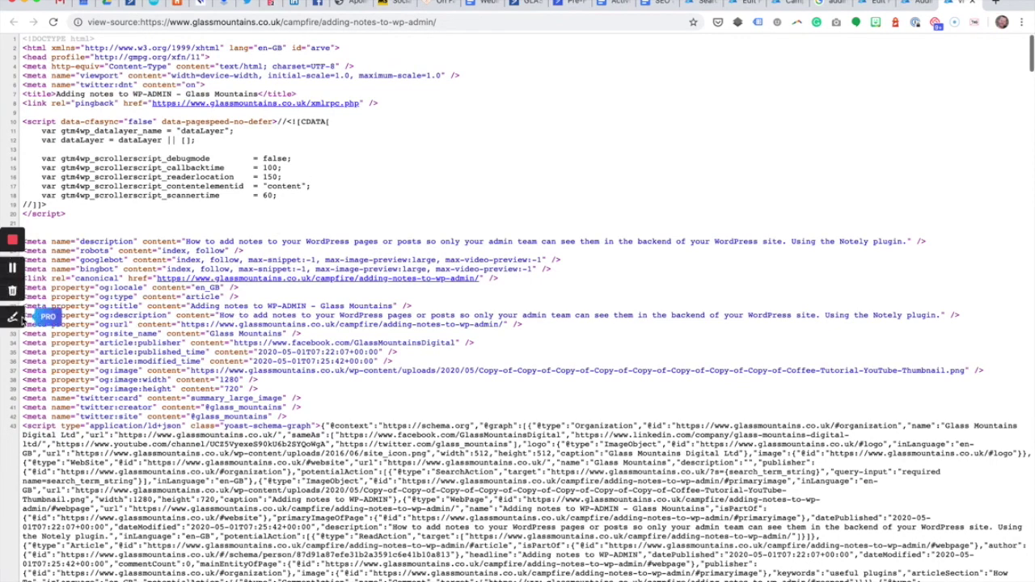
drag(23, 314, 975, 315)
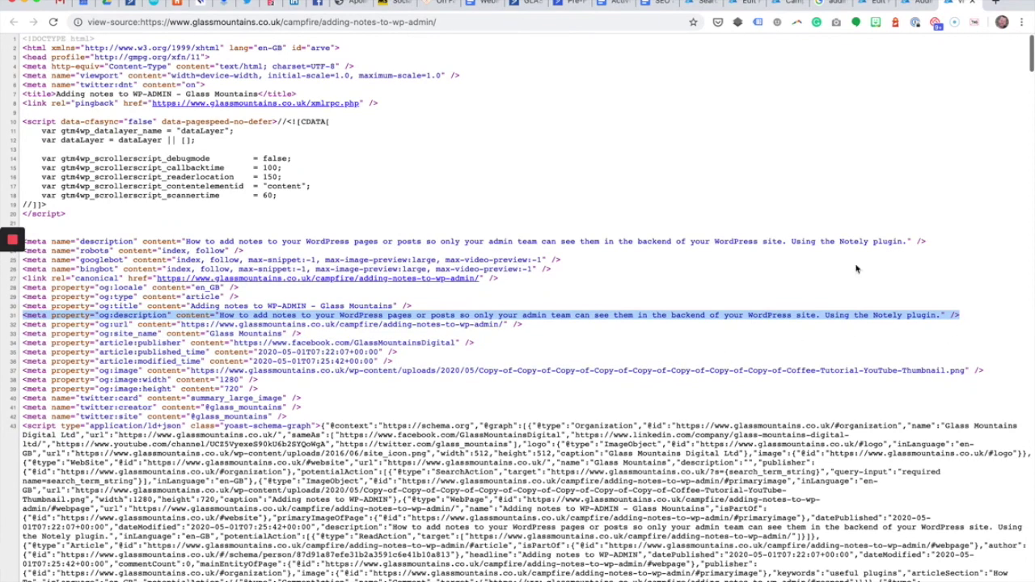
Return to the "Adding notes to WP-ADMIN" post's snippet editor and highlight its meta description for comparison with the source code.
click(873, 4)
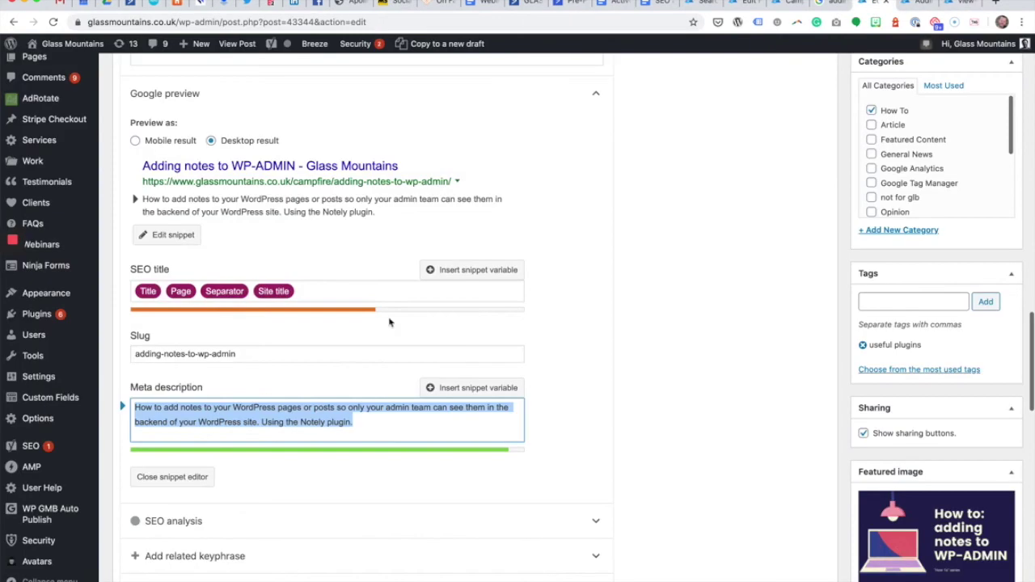
click(305, 418)
drag(369, 420, 95, 380)
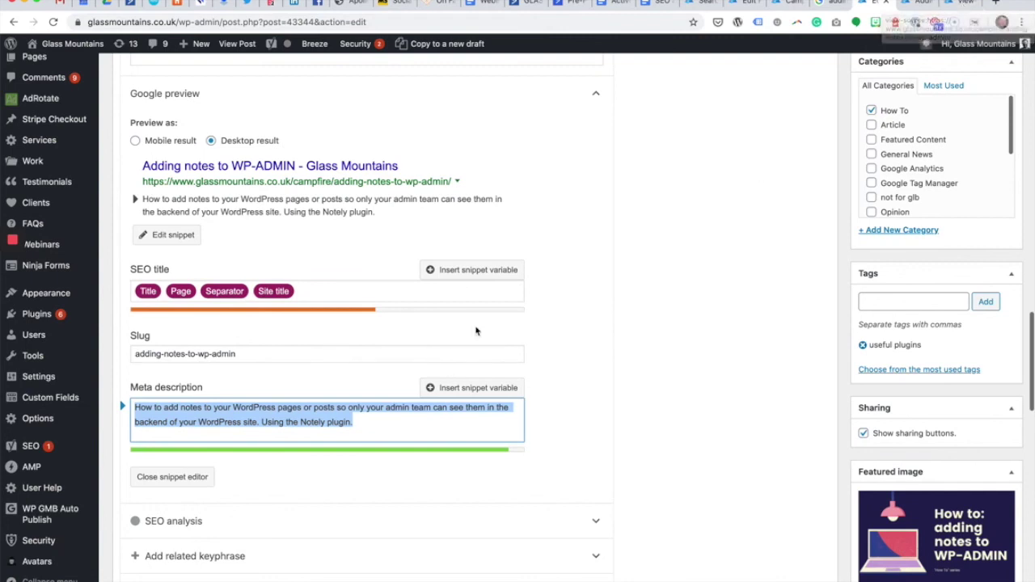
click(303, 435)
triple_click(370, 412)
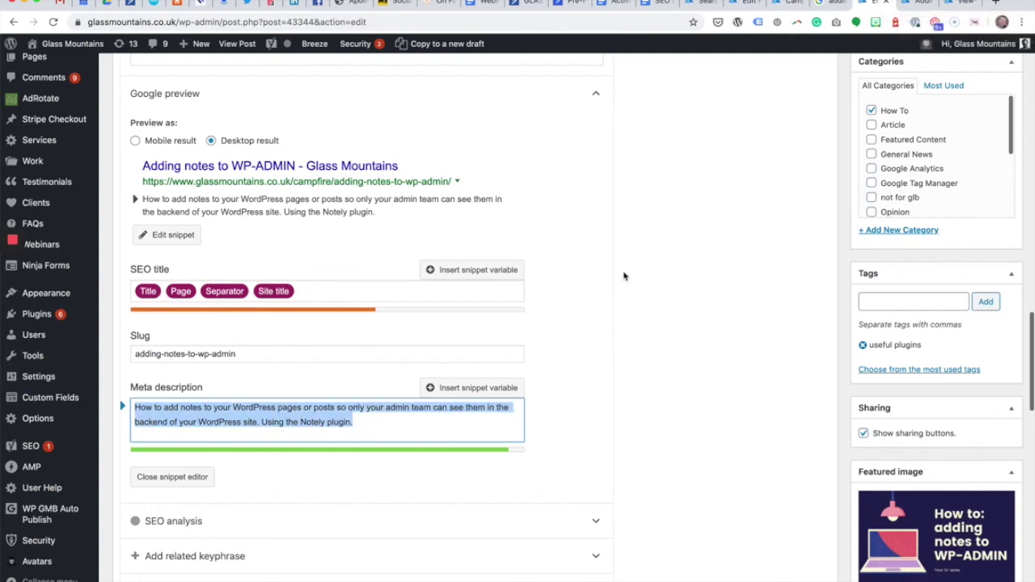